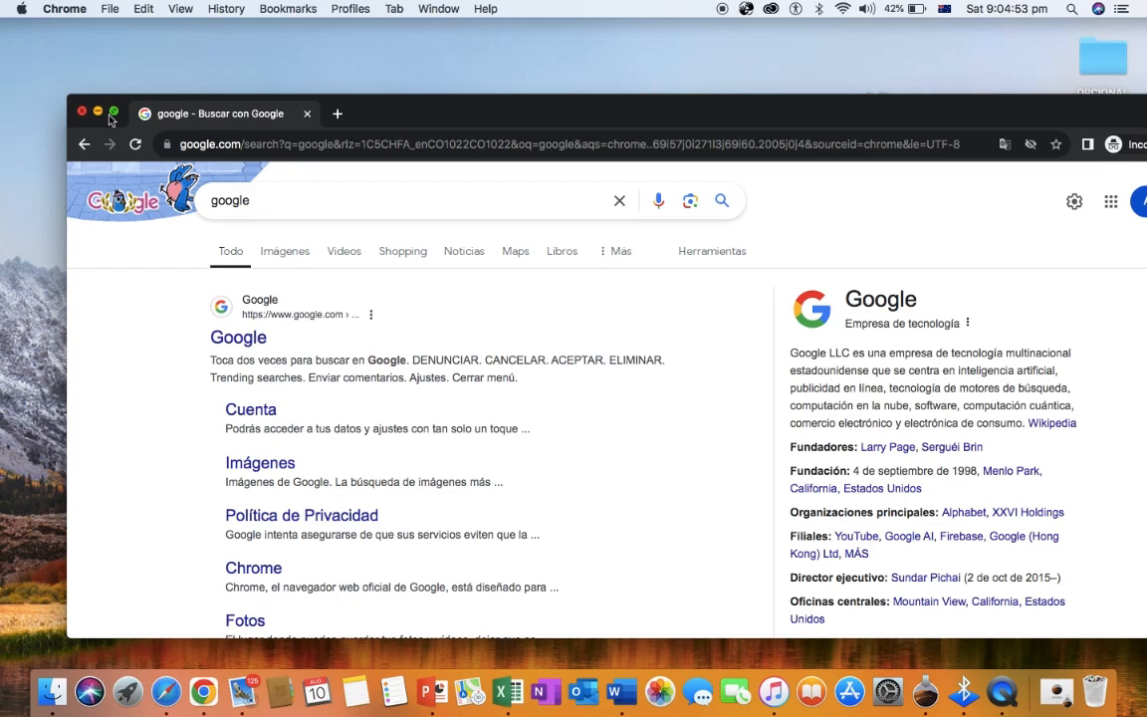
- With Chrome maximised, replace the Google query with 'tinkercad' and run the search
{"action": "left_click", "coordinate": [113, 112]}
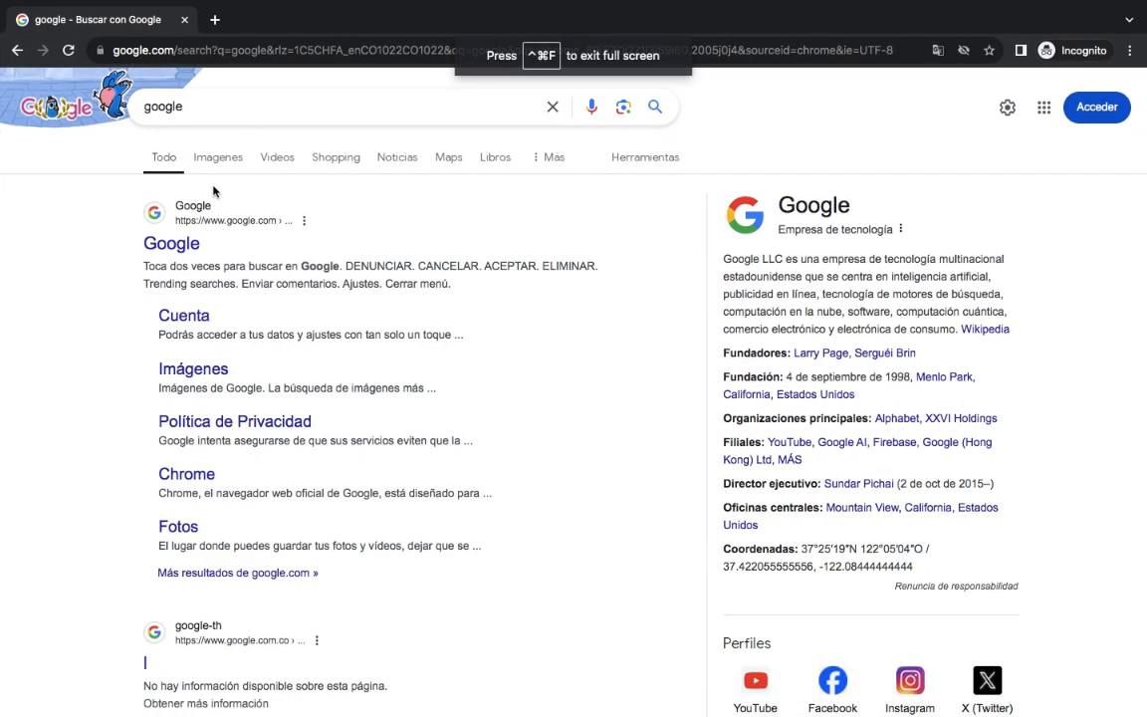
{"action": "left_click", "coordinate": [204, 115]}
{"action": "key", "text": "BackSpace"}
{"action": "key", "text": "BackSpace"}
{"action": "key", "text": "BackSpace"}
{"action": "key", "text": "BackSpace"}
{"action": "key", "text": "BackSpace"}
{"action": "key", "text": "BackSpace"}
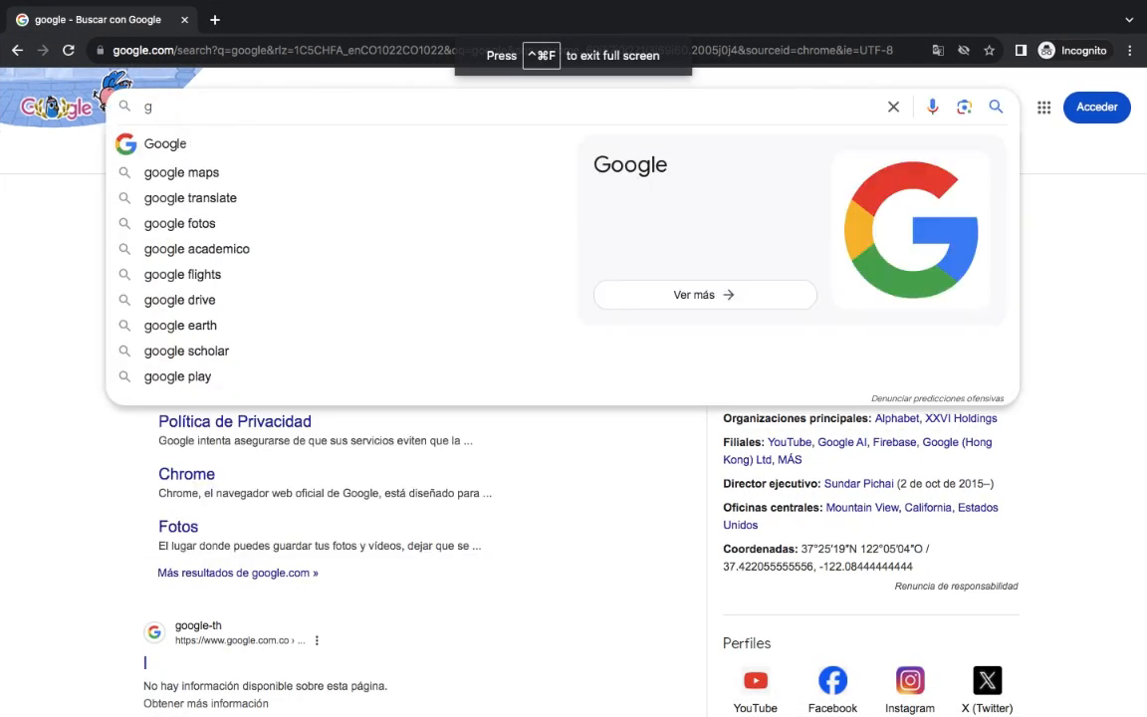
{"action": "type", "text": "tinke"}
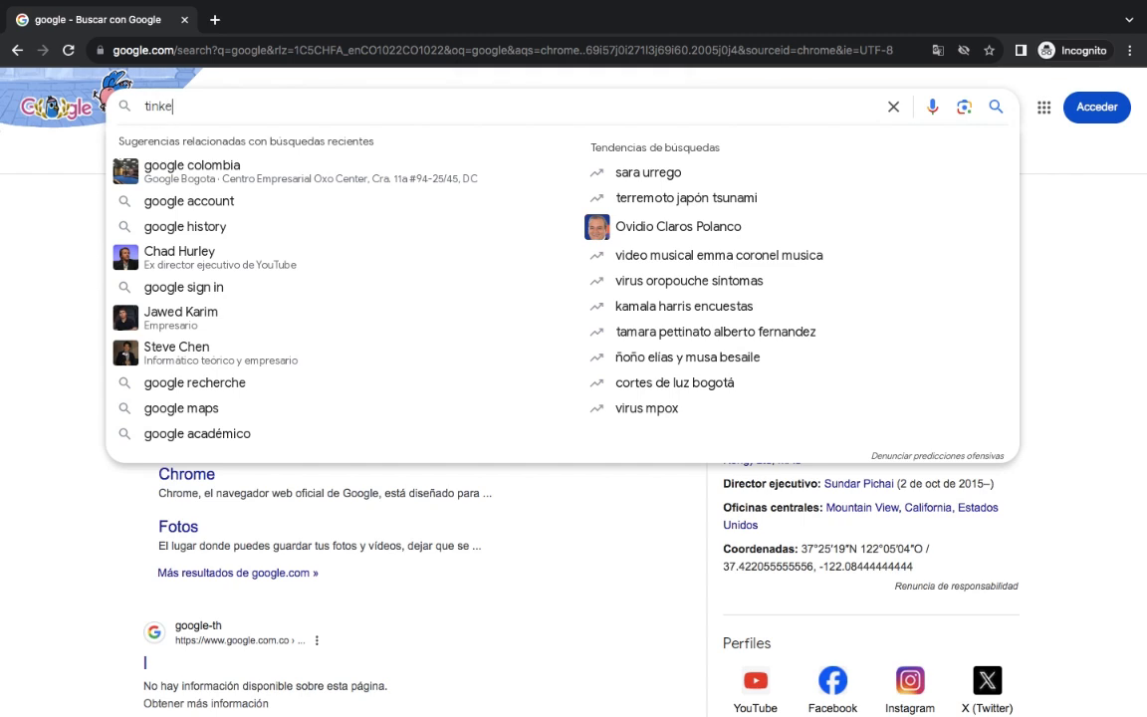
{"action": "type", "text": "rcad"}
{"action": "key", "text": "Return"}
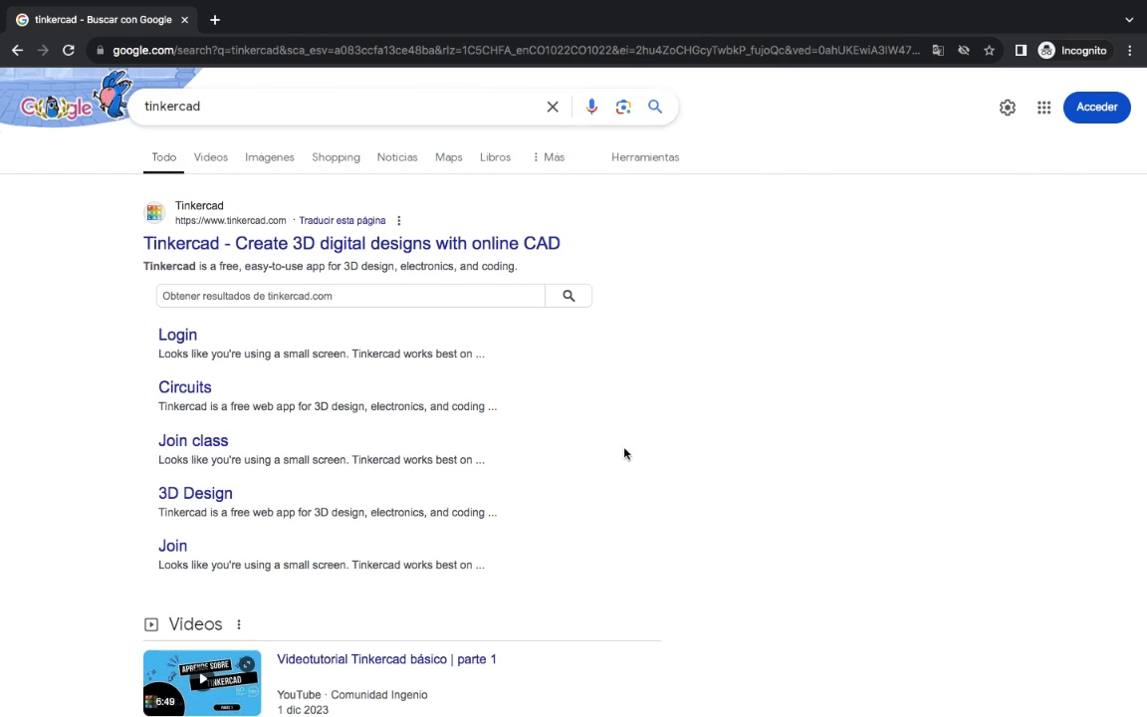
- Open the Join class page and submit the class code to reach the technology 4b 2024 welcome screen
{"action": "left_click", "coordinate": [190, 445]}
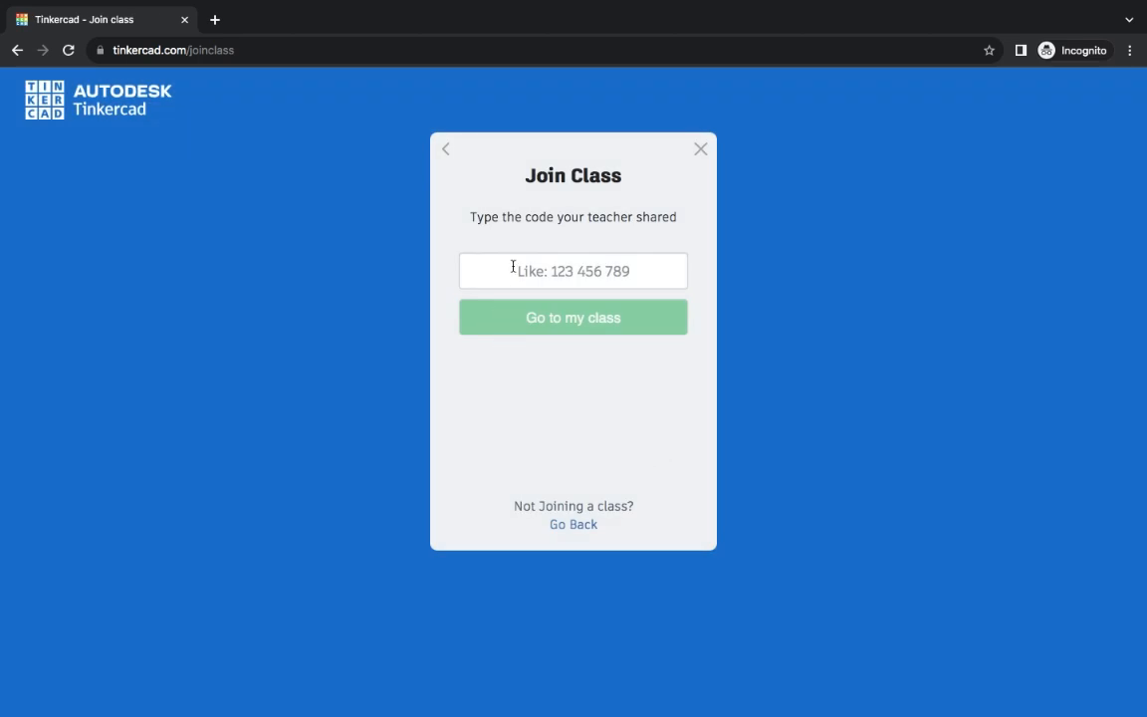
{"action": "left_click", "coordinate": [512, 275]}
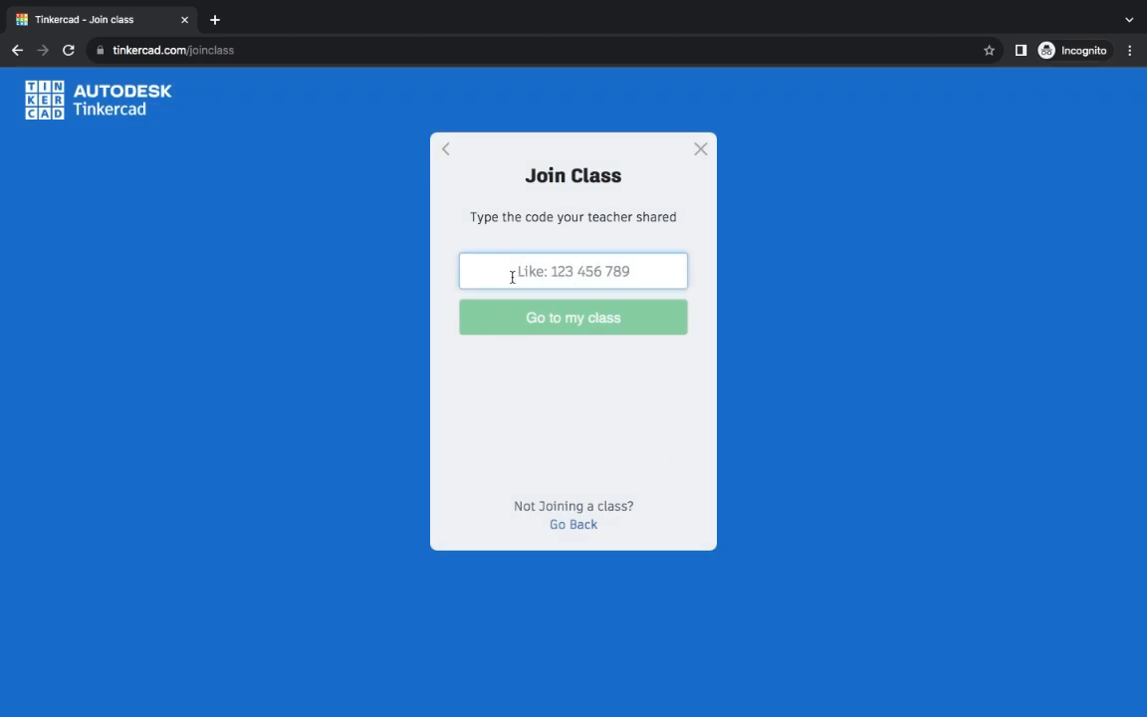
{"action": "left_click", "coordinate": [518, 327]}
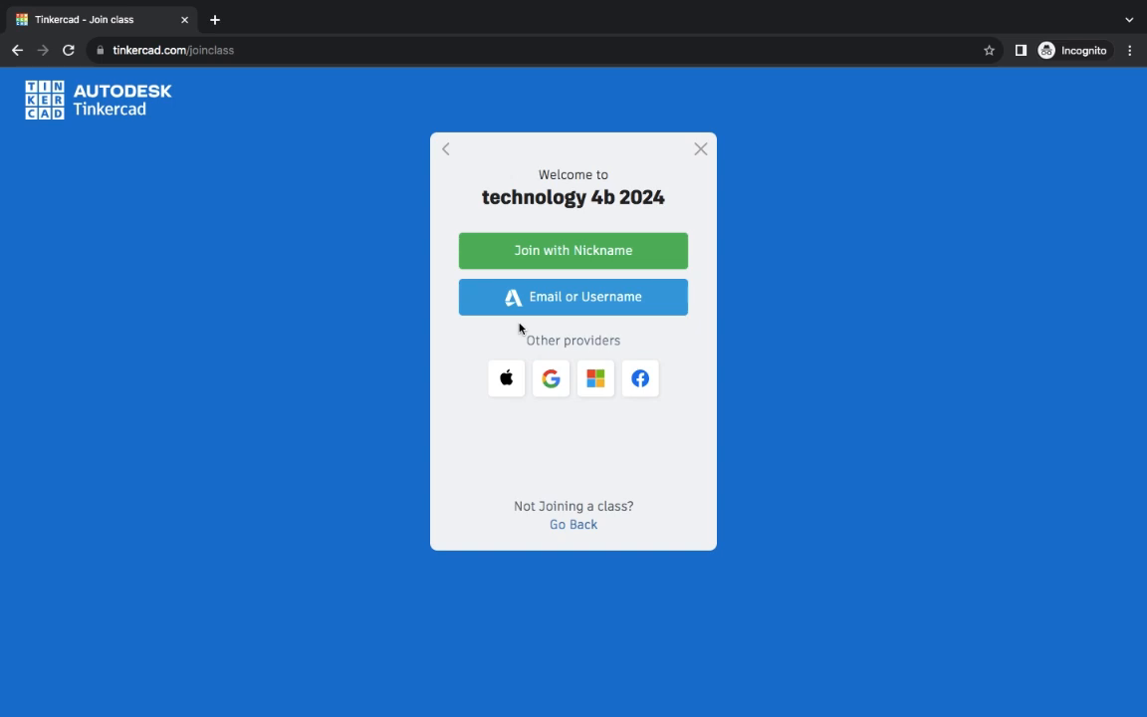
- Join the class with the student's nickname and confirm to reach the dashboard
{"action": "left_click", "coordinate": [554, 261]}
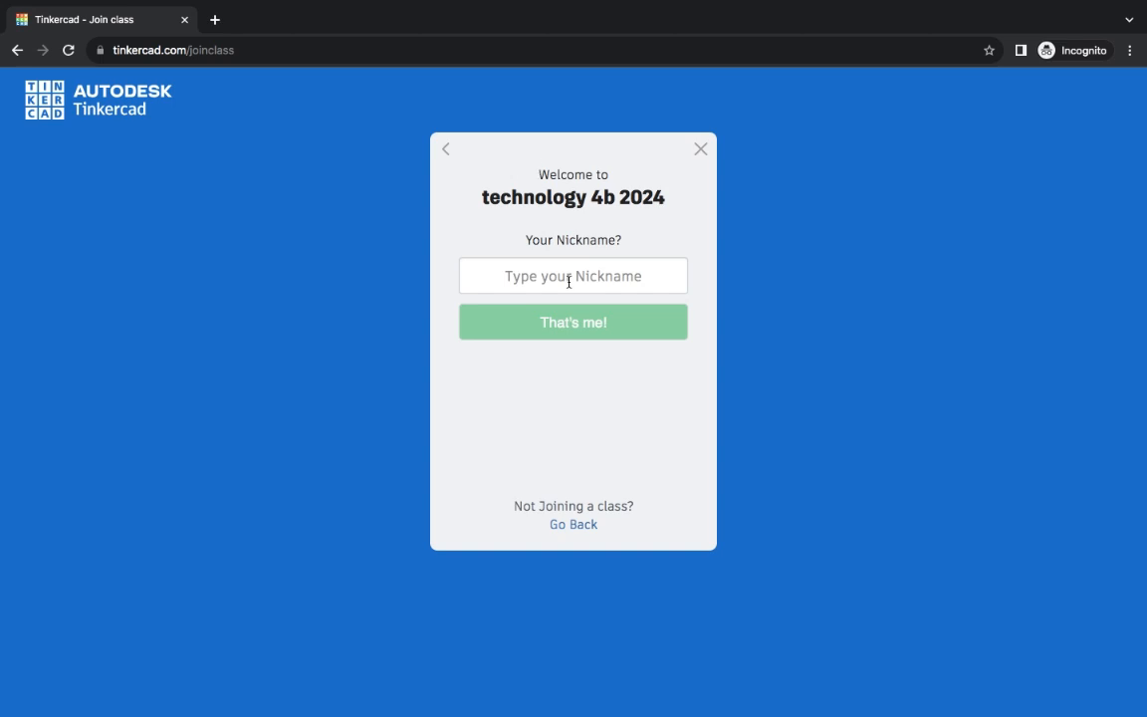
{"action": "left_click", "coordinate": [560, 283]}
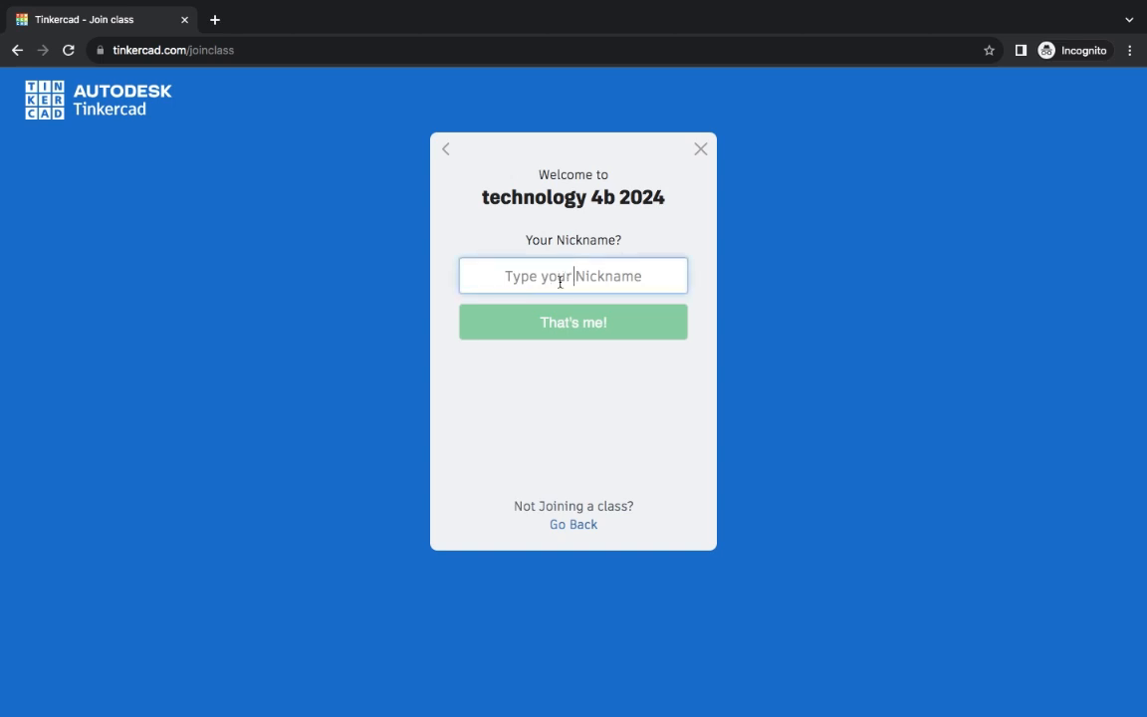
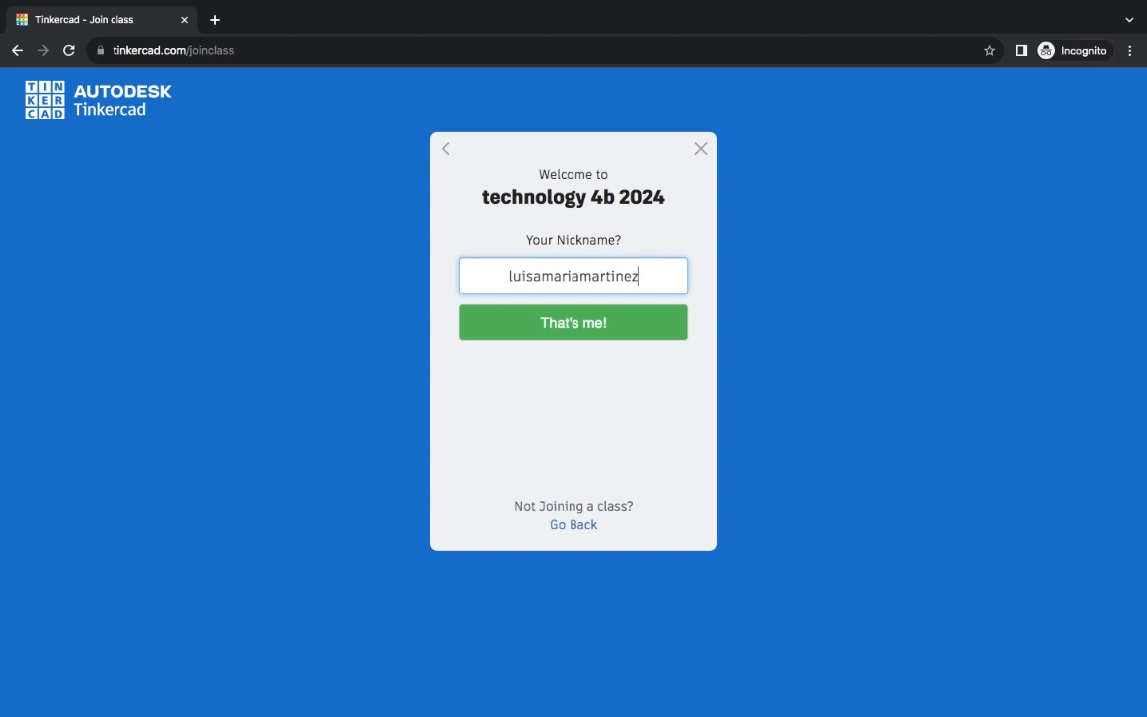
{"action": "left_click", "coordinate": [569, 333]}
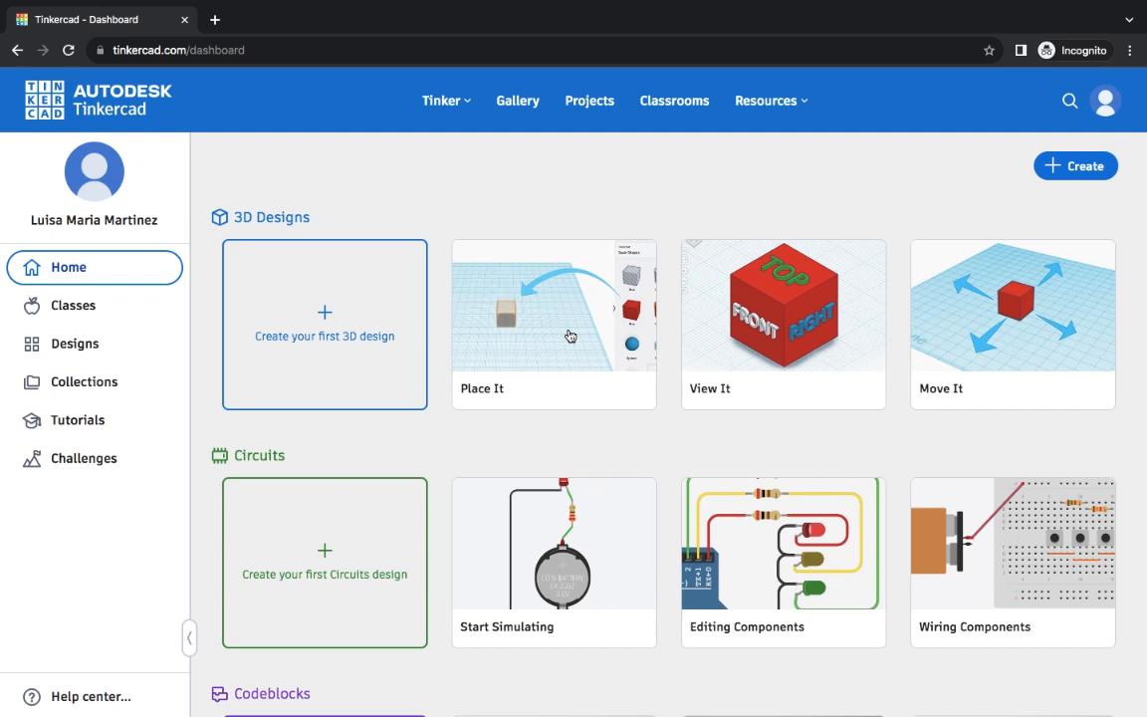
- Open the 'Parallel circuit and series cir4cuits' activity in technology 4b 2024 and create a new Circuit design
{"action": "left_click", "coordinate": [74, 309]}
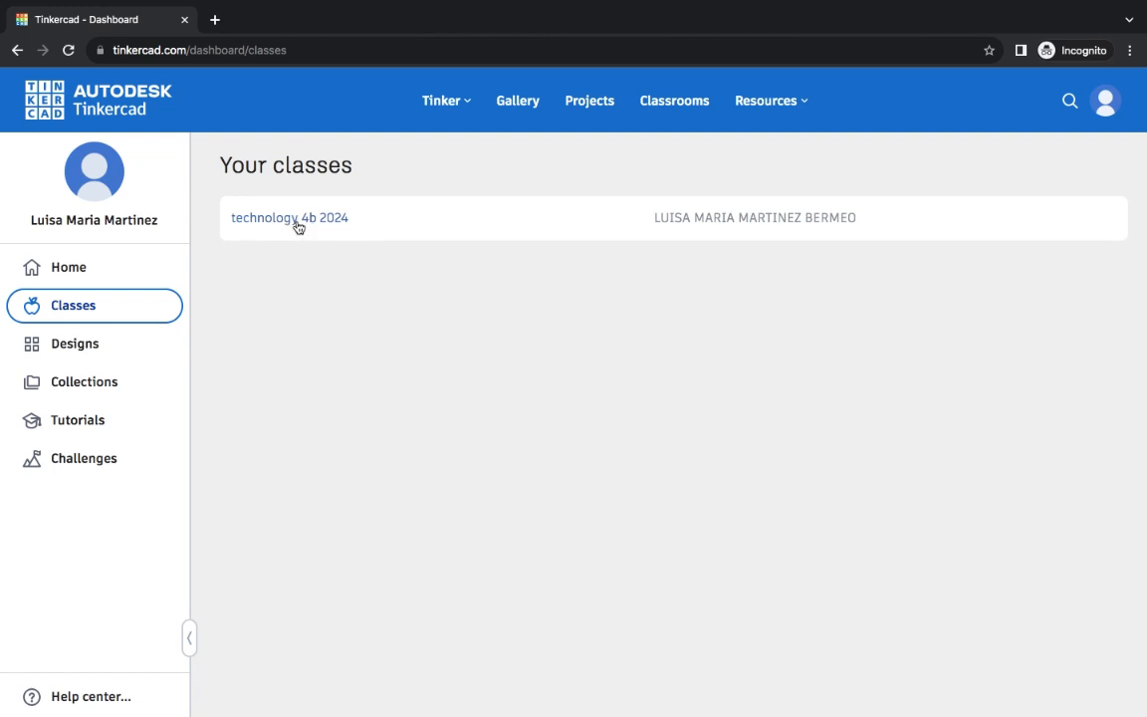
{"action": "left_click", "coordinate": [296, 225]}
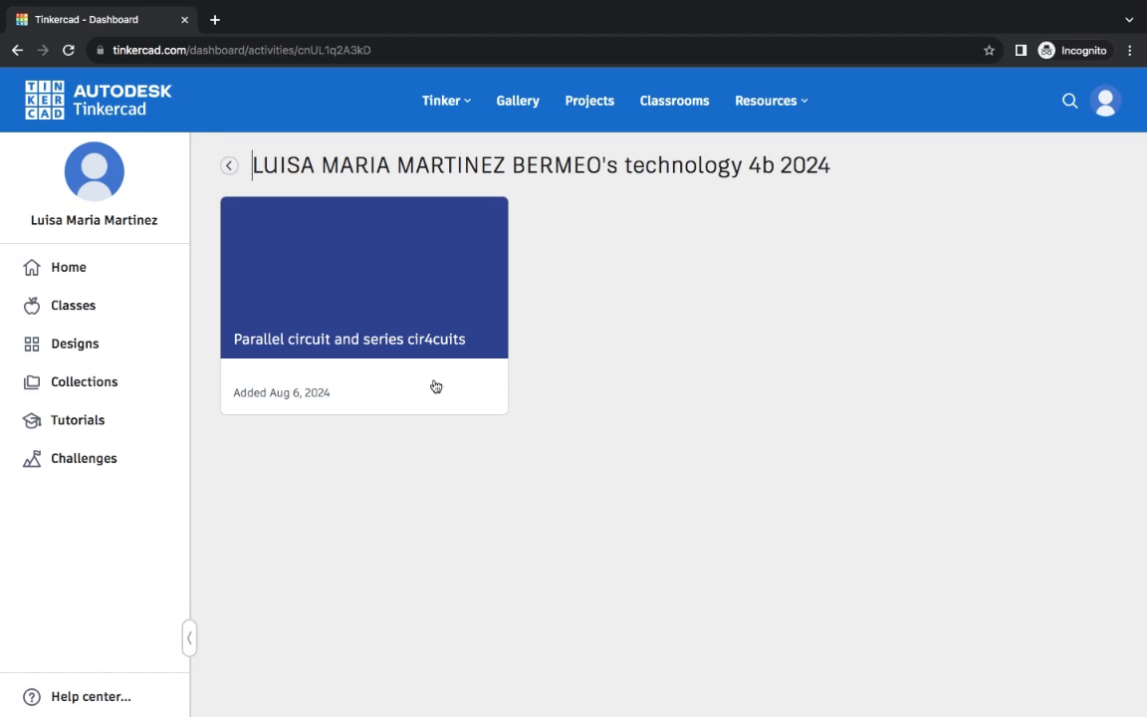
{"action": "left_click", "coordinate": [366, 333]}
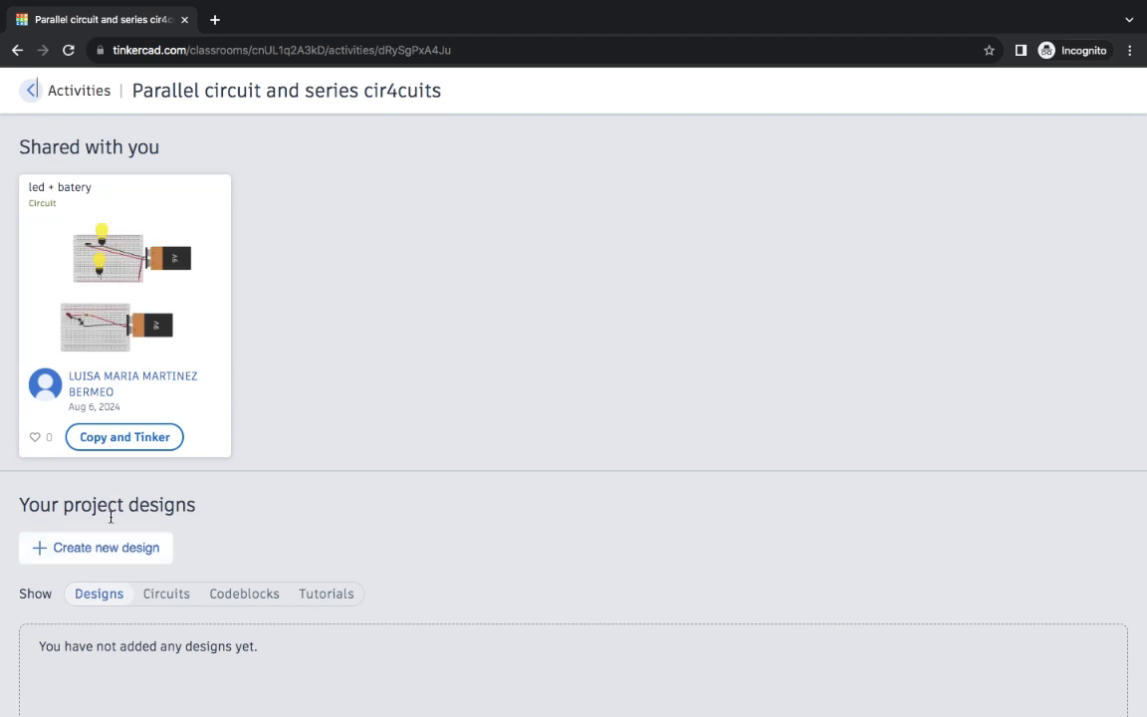
{"action": "left_click", "coordinate": [114, 549]}
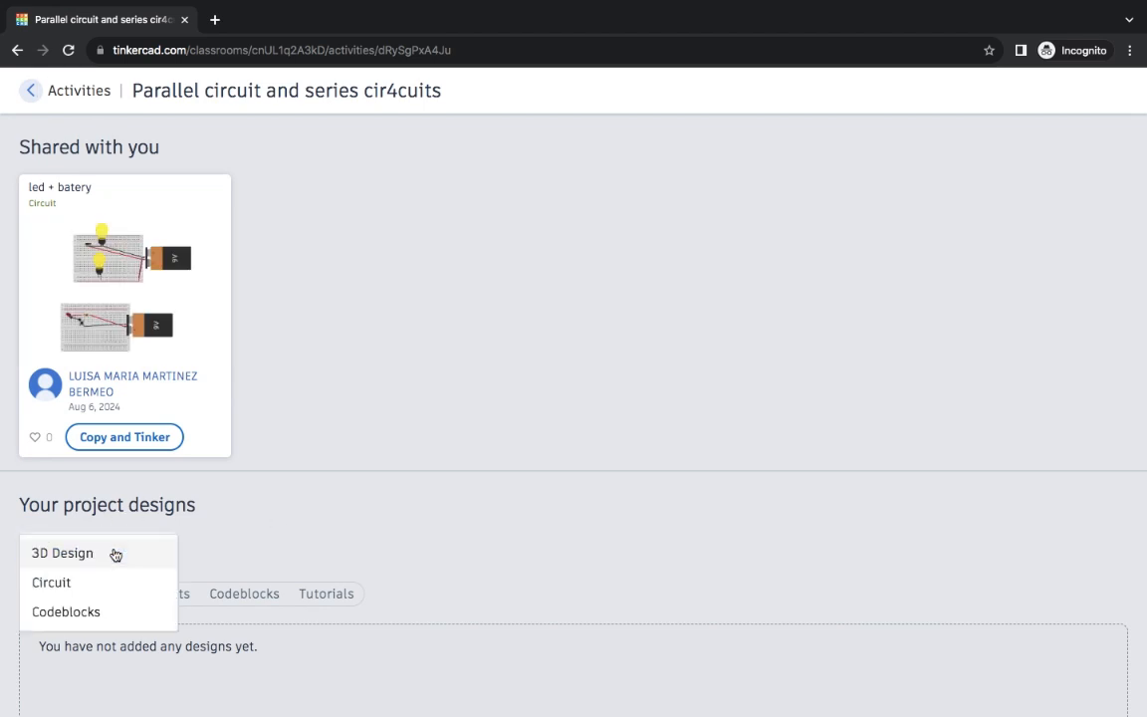
{"action": "left_click", "coordinate": [51, 582]}
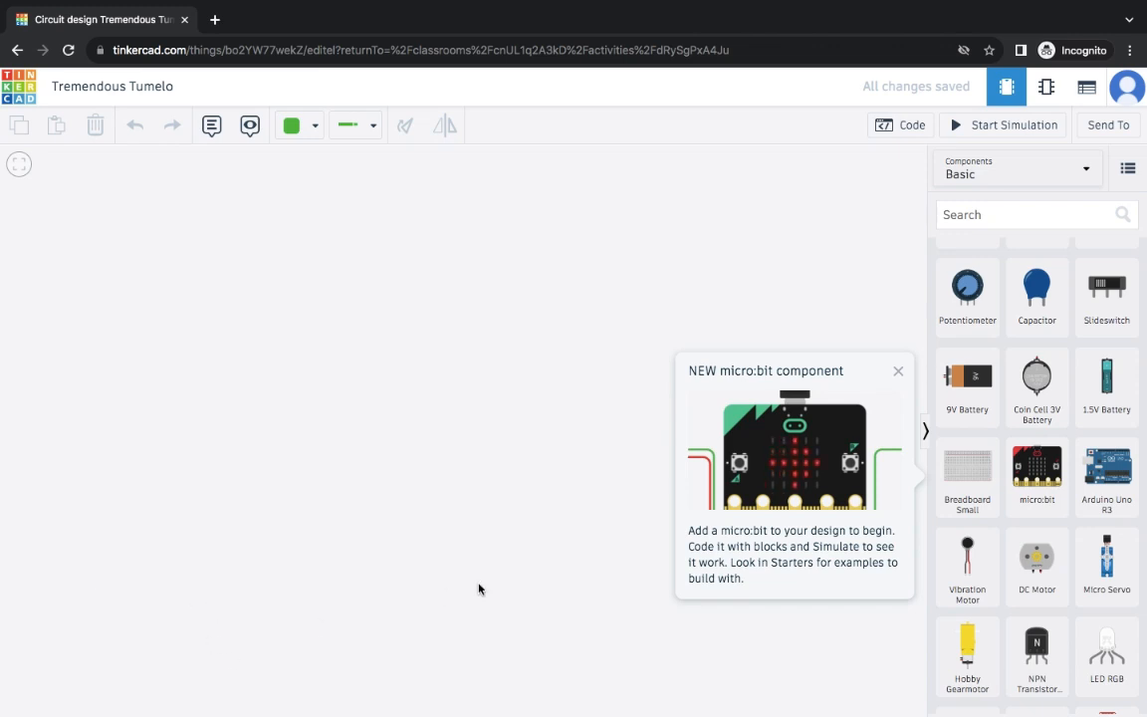
- Place a small breadboard and a 9V battery at its right edge on the workspace
{"action": "left_click", "coordinate": [967, 468]}
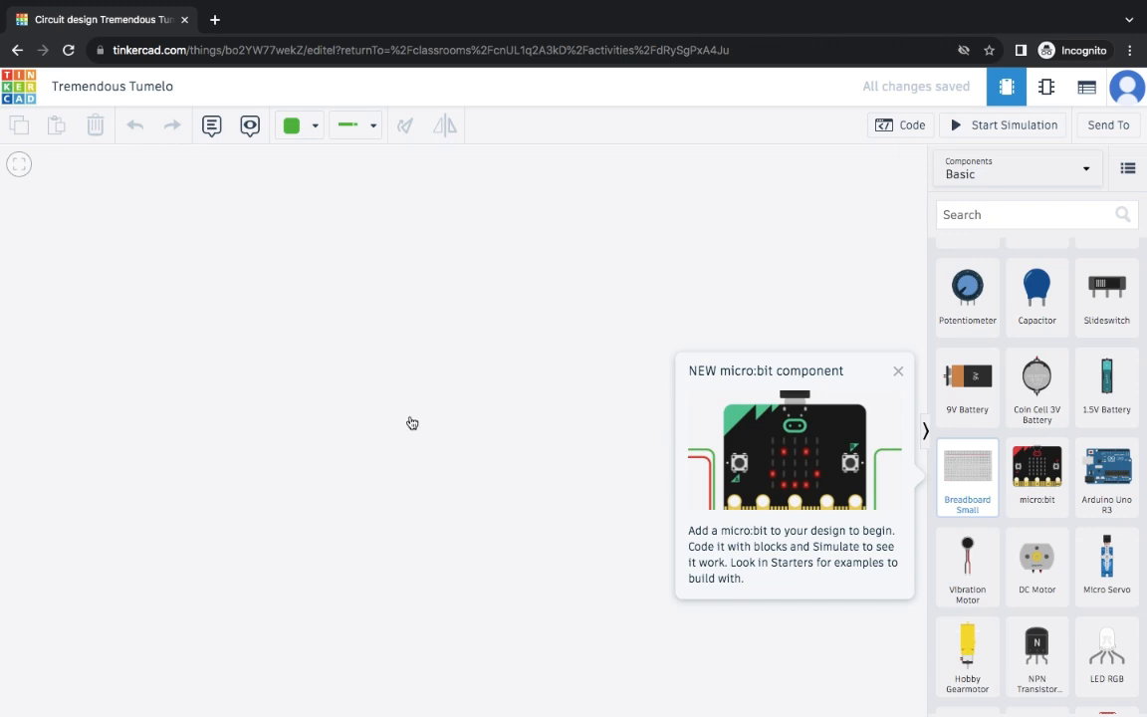
{"action": "left_click", "coordinate": [324, 435]}
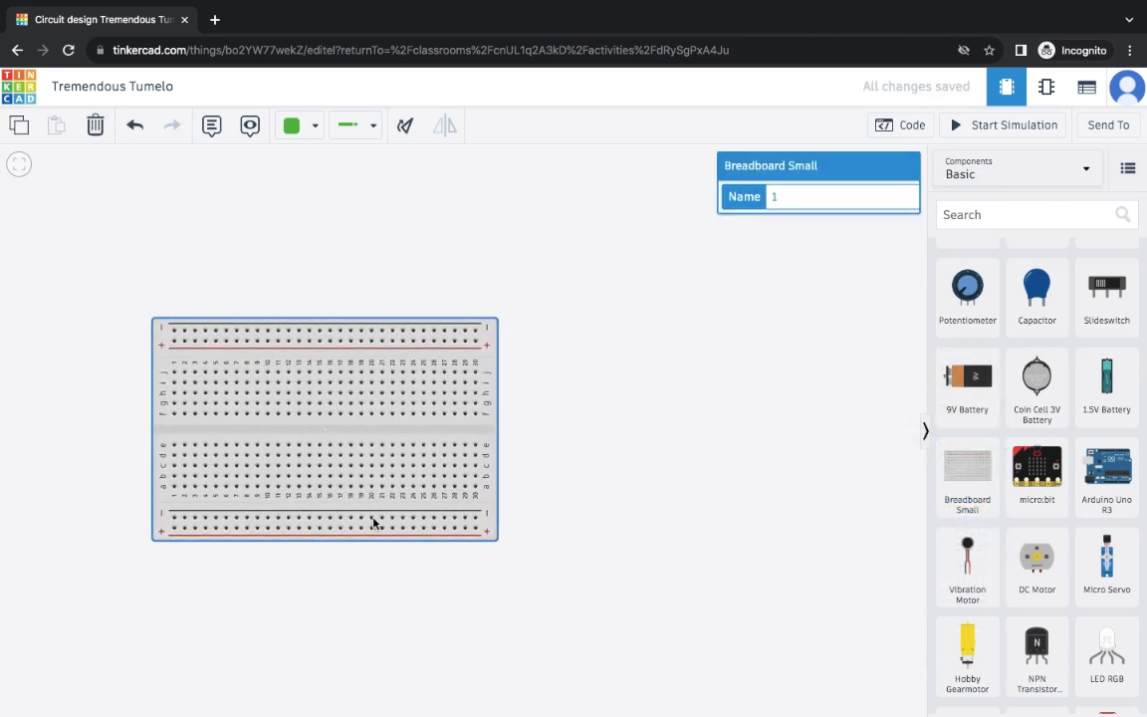
{"action": "left_click", "coordinate": [967, 381]}
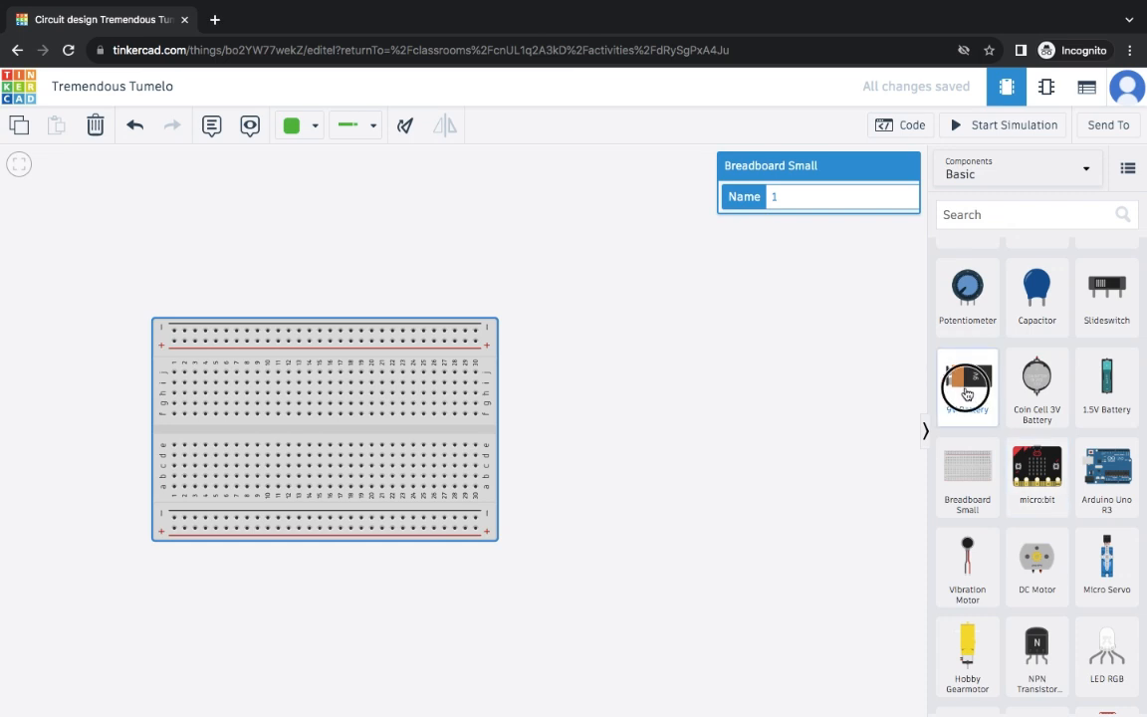
{"action": "left_click", "coordinate": [497, 442]}
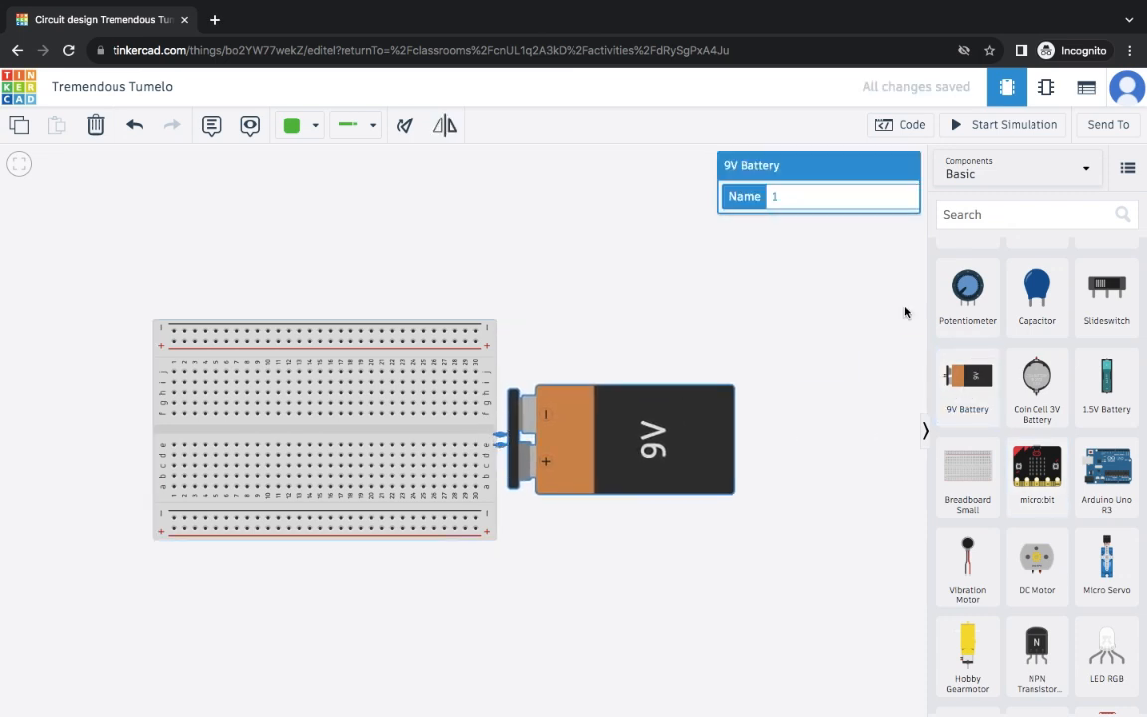
- Search the component library for 'bombilla', then change the search to 'lig'
{"action": "left_click", "coordinate": [1021, 217]}
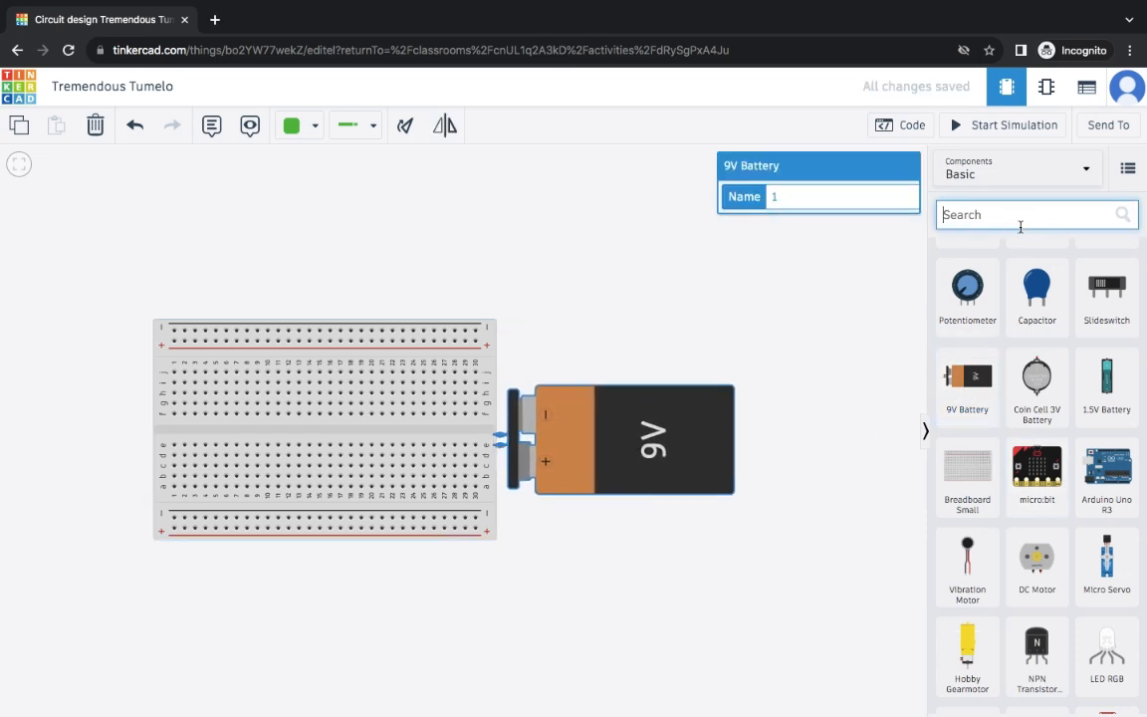
{"action": "type", "text": "bom"}
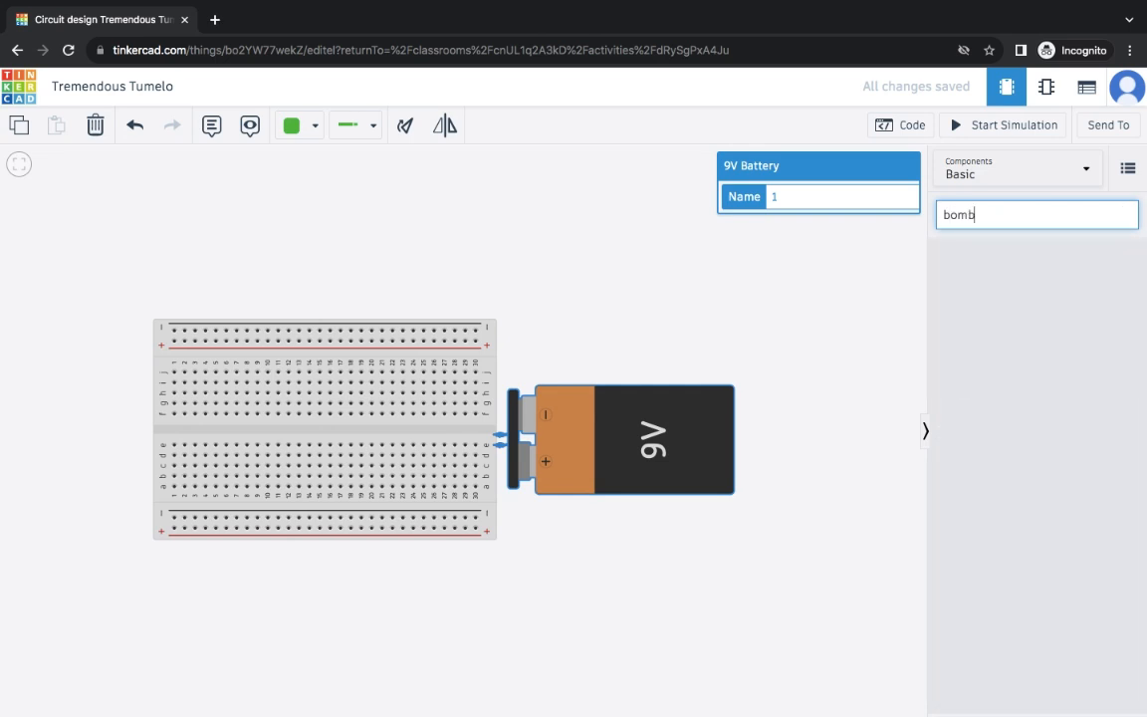
{"action": "key", "text": "BackSpace"}
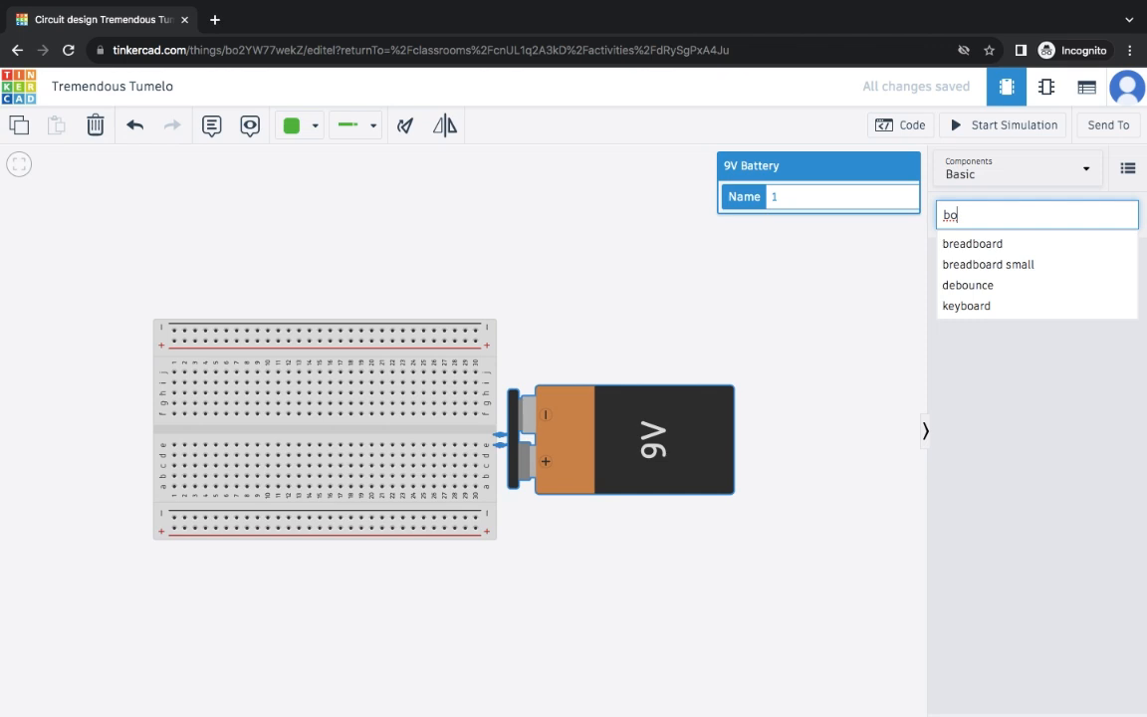
{"action": "type", "text": "mbilla"}
{"action": "key", "text": "BackSpace"}
{"action": "key", "text": "BackSpace"}
{"action": "key", "text": "BackSpace"}
{"action": "key", "text": "BackSpace"}
{"action": "key", "text": "BackSpace"}
{"action": "key", "text": "BackSpace"}
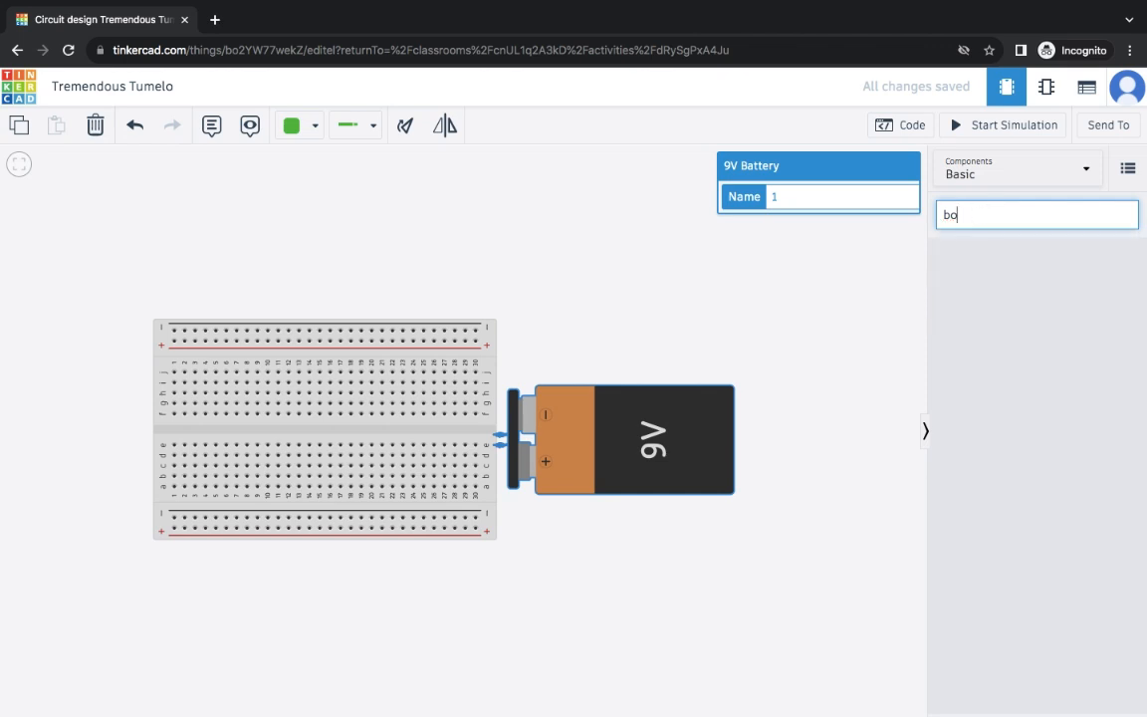
{"action": "type", "text": "lig"}
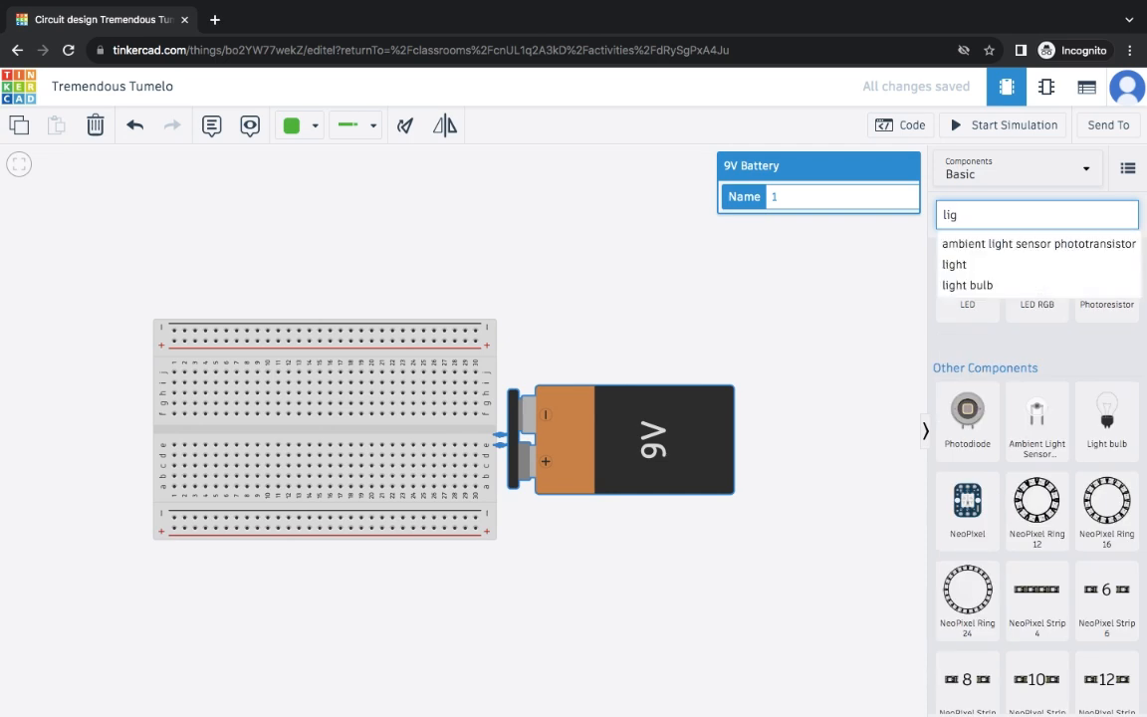
- Drag a Light bulb from the 'light bulb' suggestion onto the breadboard's upper half
{"action": "left_click", "coordinate": [1016, 287]}
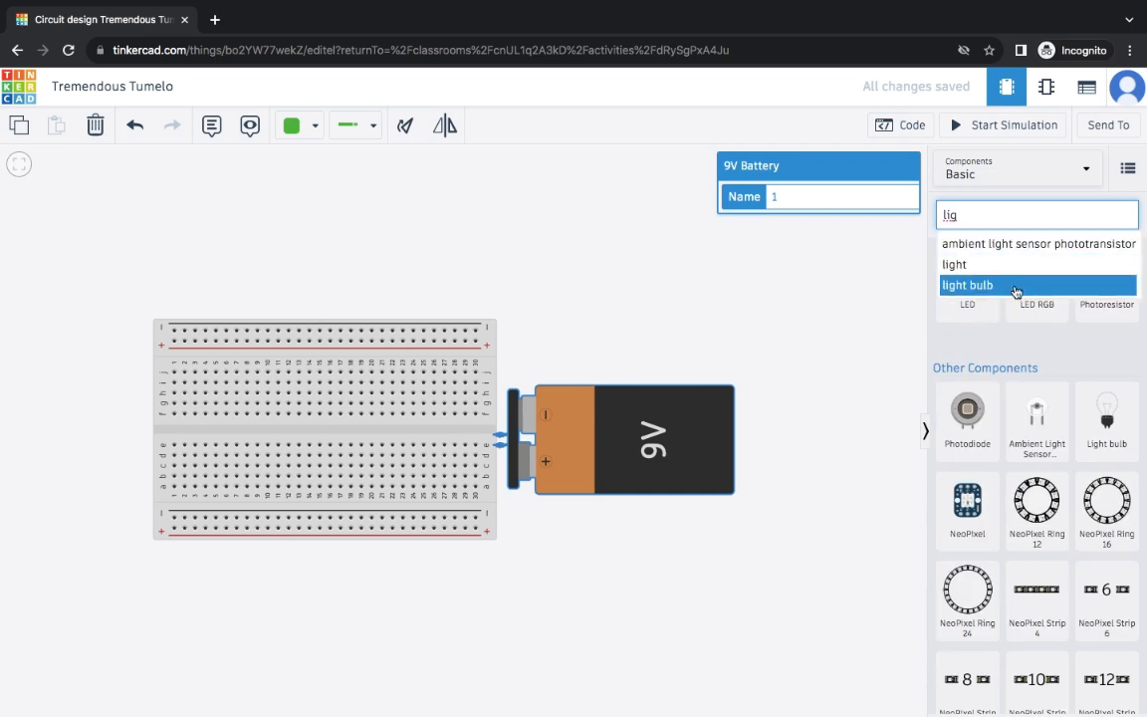
{"action": "left_click", "coordinate": [956, 335]}
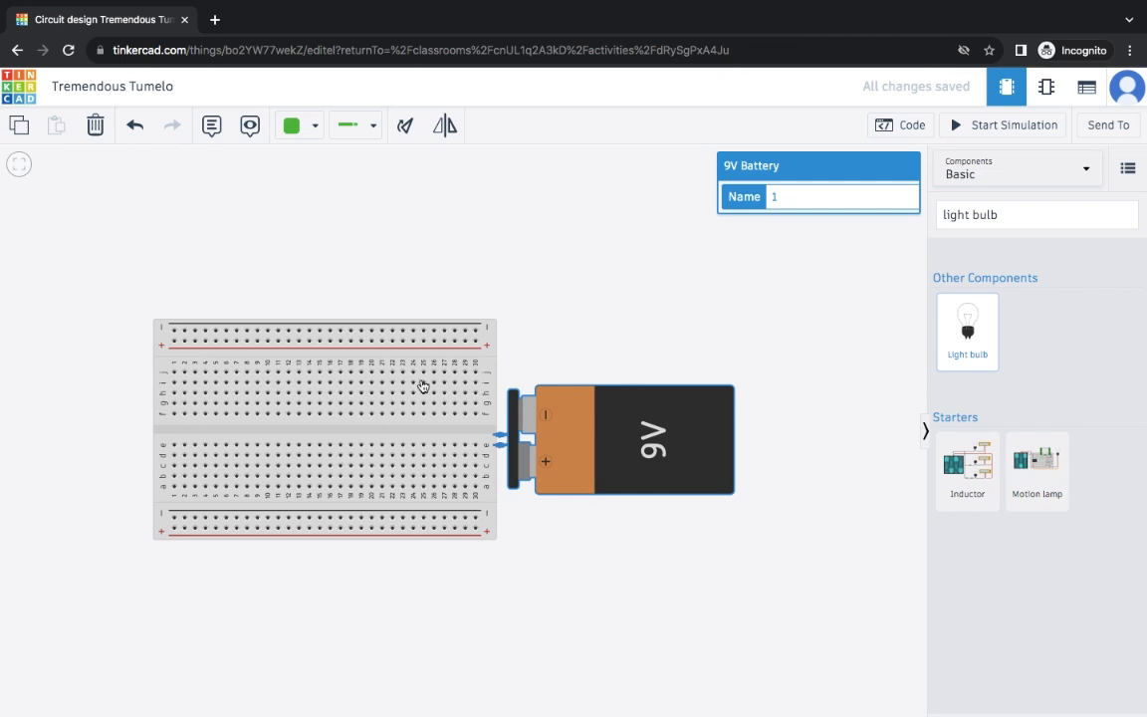
{"action": "left_click_drag", "start_coordinate": [985, 343], "coordinate": [331, 402]}
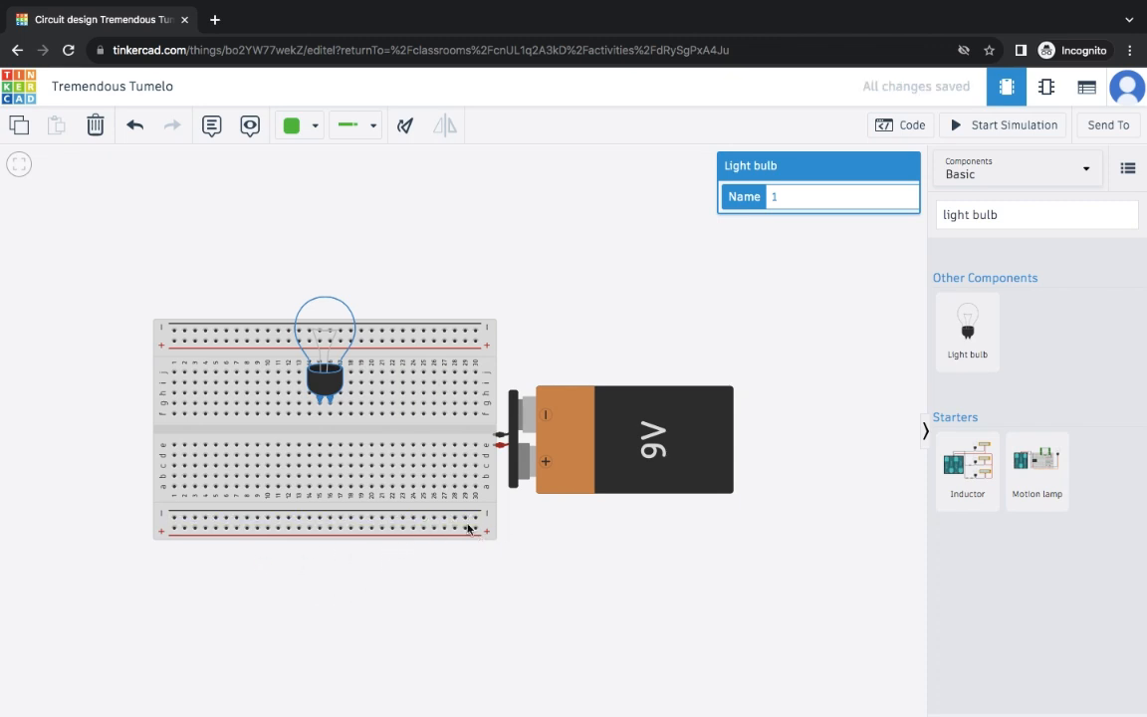
- Wire the battery's positive terminal to the bottom + rail in red and negative to the − rail in black
{"action": "left_click", "coordinate": [495, 448]}
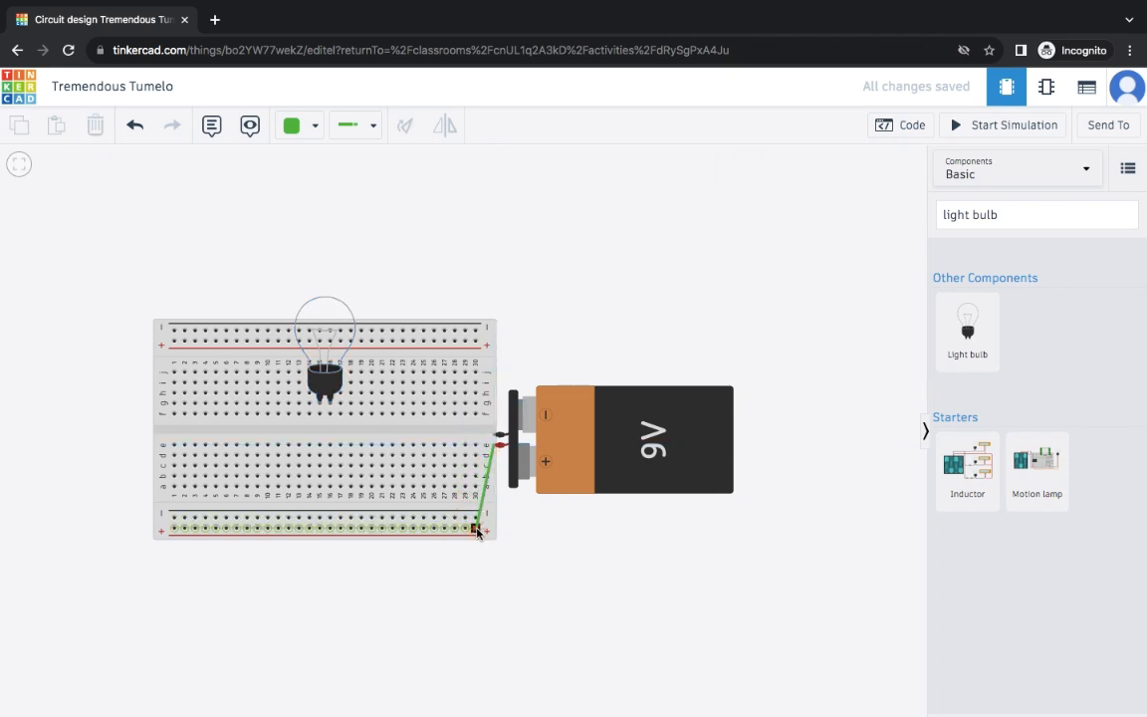
{"action": "left_click", "coordinate": [476, 529]}
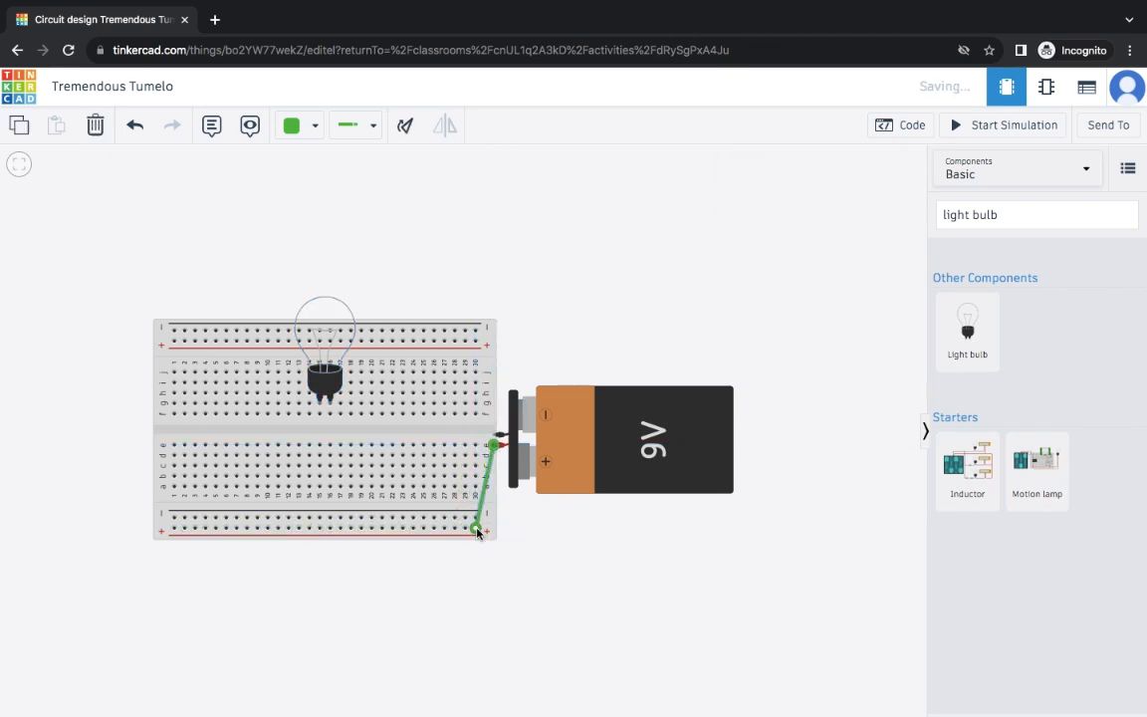
{"action": "left_click", "coordinate": [317, 127]}
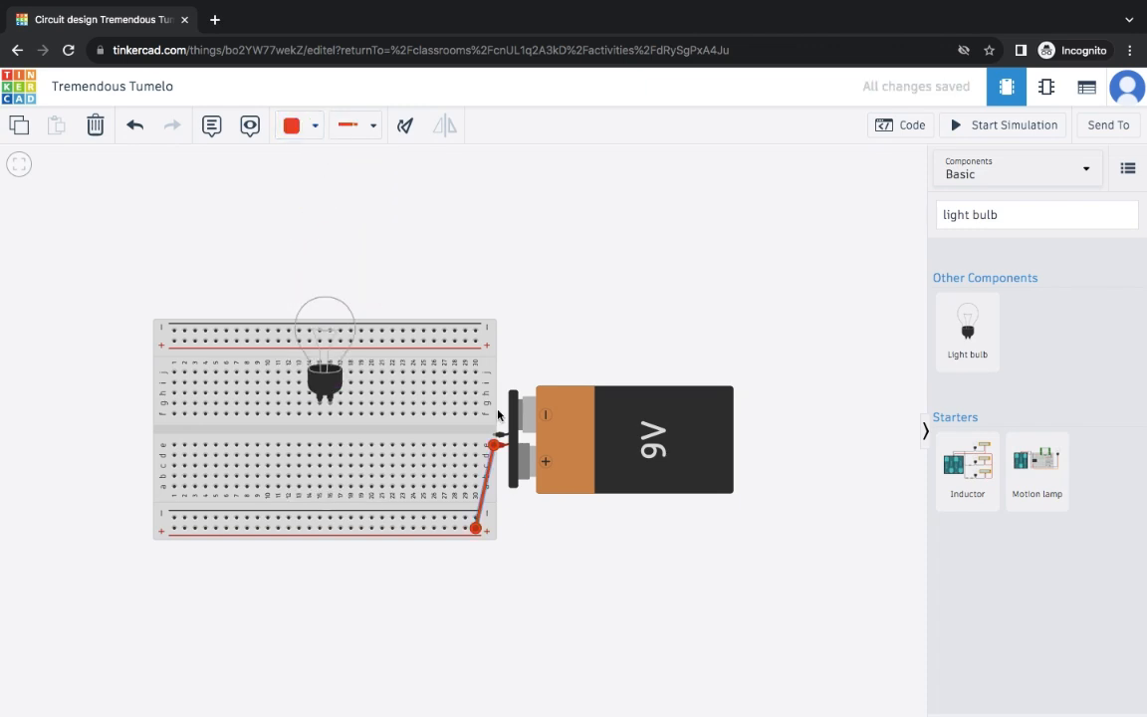
{"action": "left_click", "coordinate": [493, 435]}
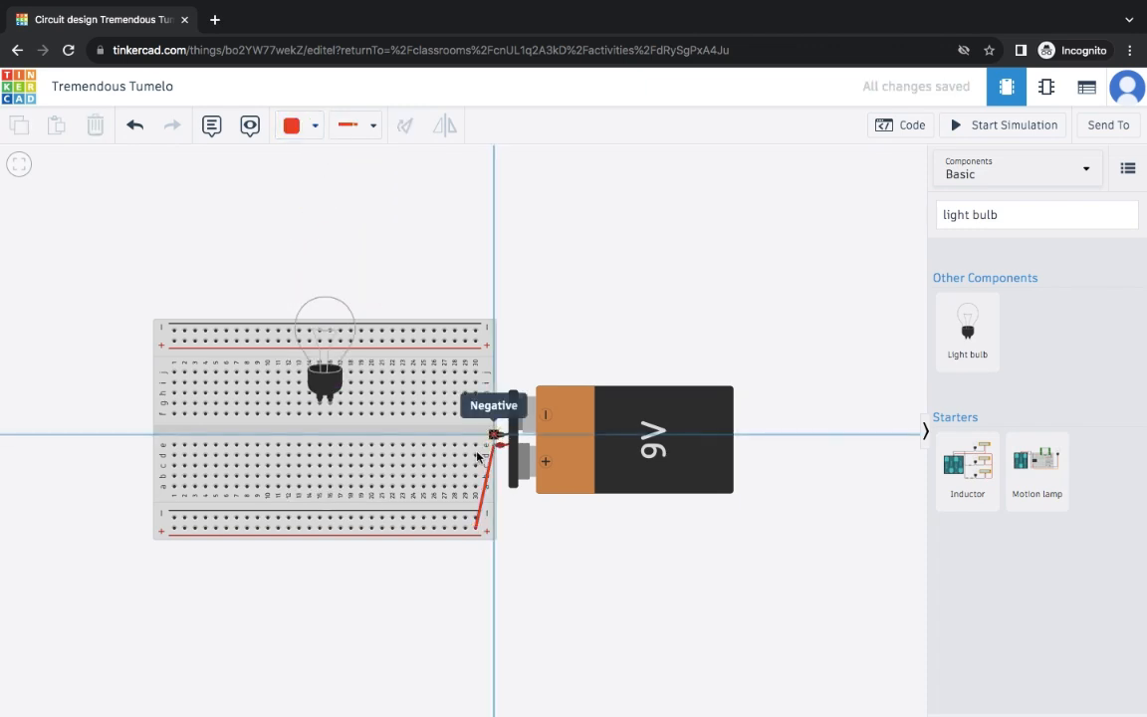
{"action": "left_click", "coordinate": [454, 517]}
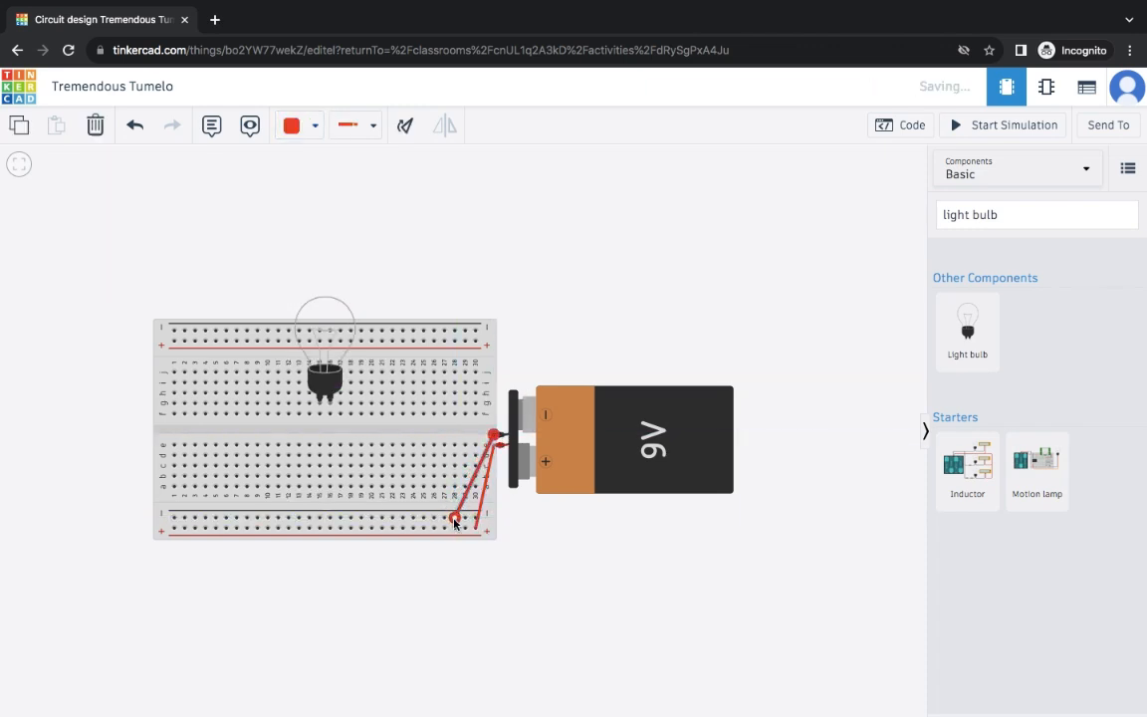
{"action": "left_click", "coordinate": [305, 130]}
{"action": "left_click", "coordinate": [317, 179]}
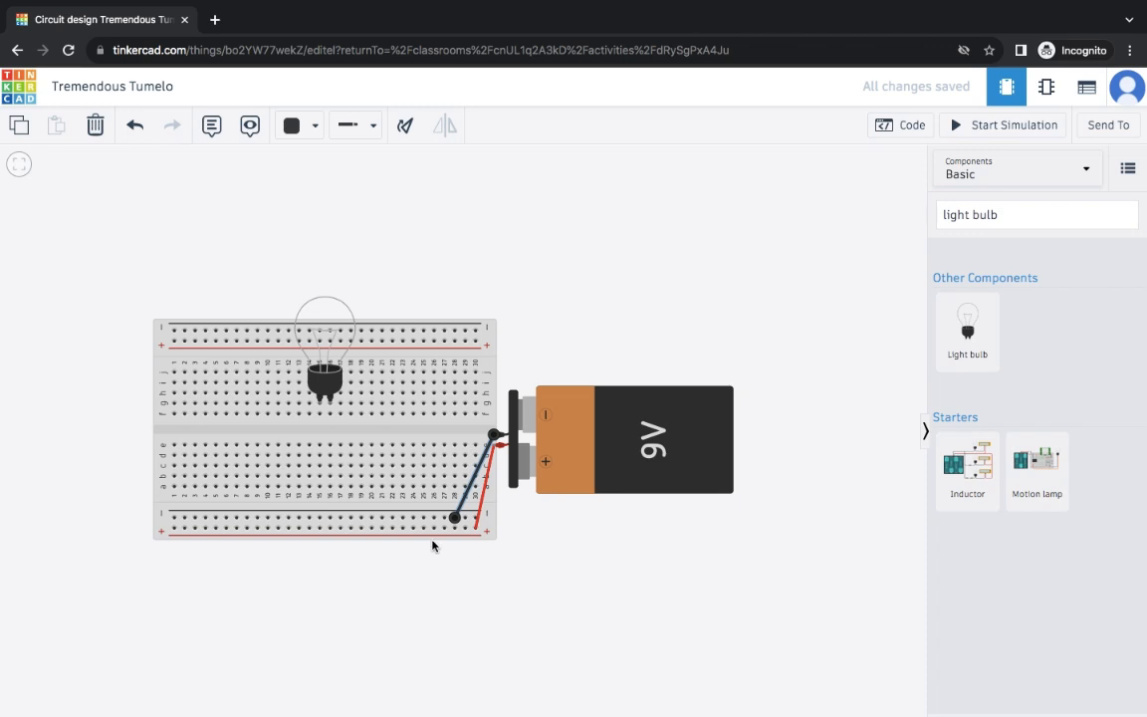
- Wire the bulb's Terminal 2 to the bottom − rail
{"action": "left_click", "coordinate": [331, 403]}
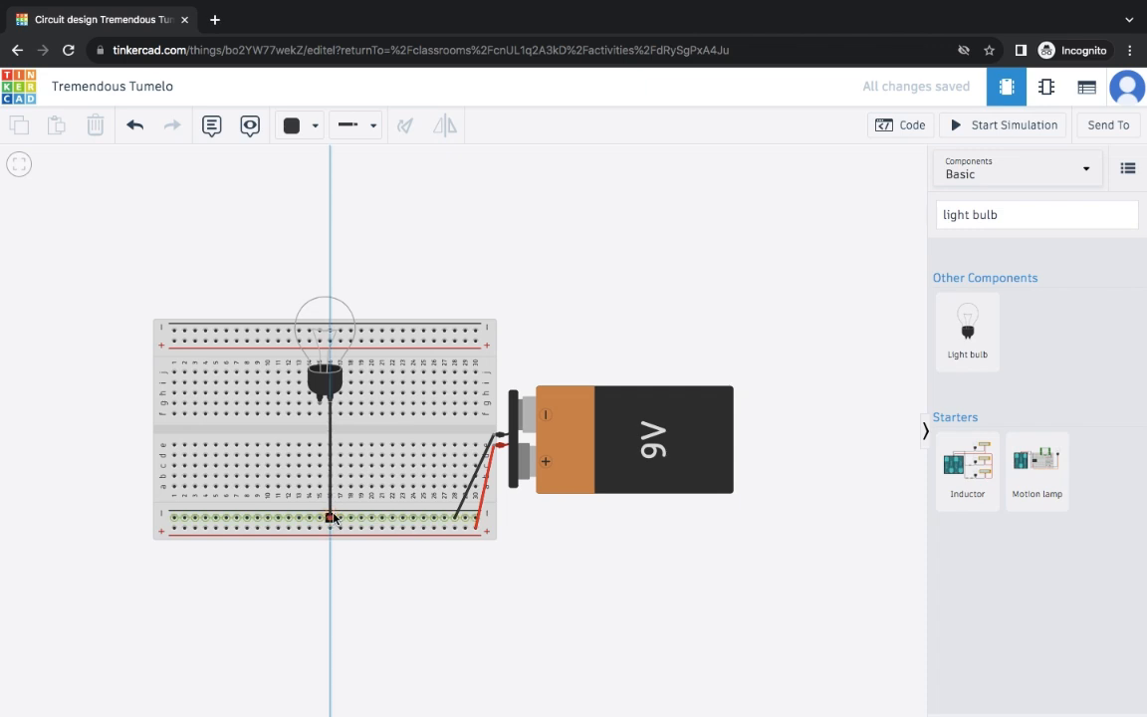
{"action": "left_click", "coordinate": [332, 518]}
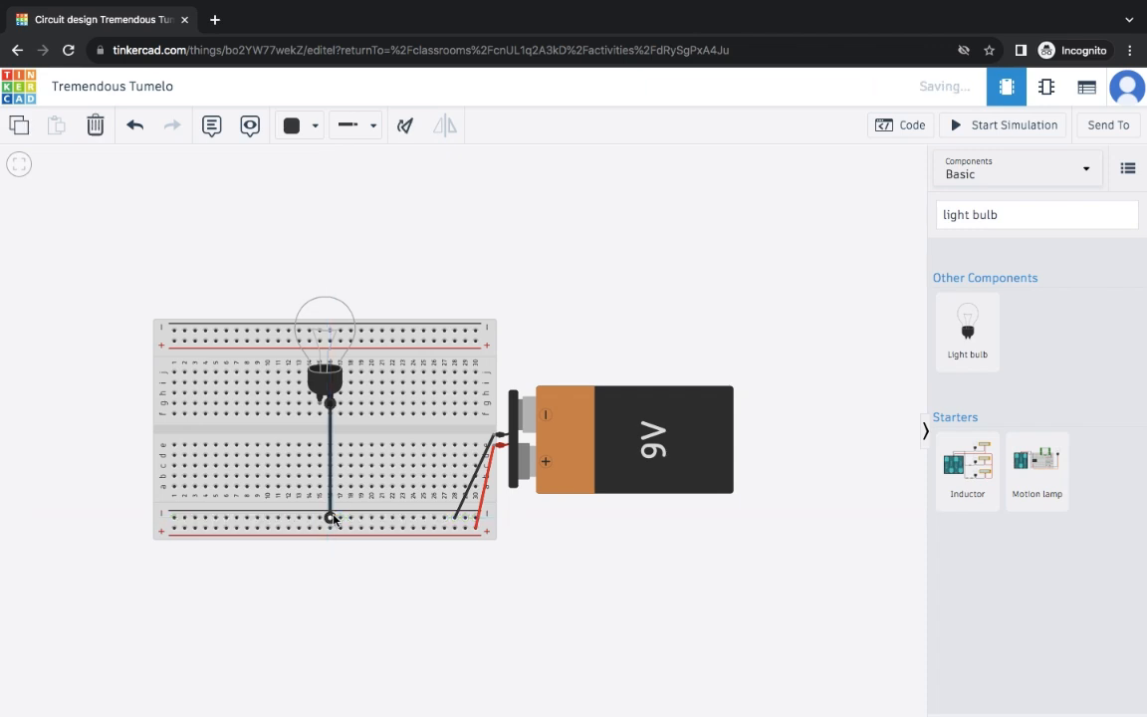
{"action": "left_click", "coordinate": [366, 595]}
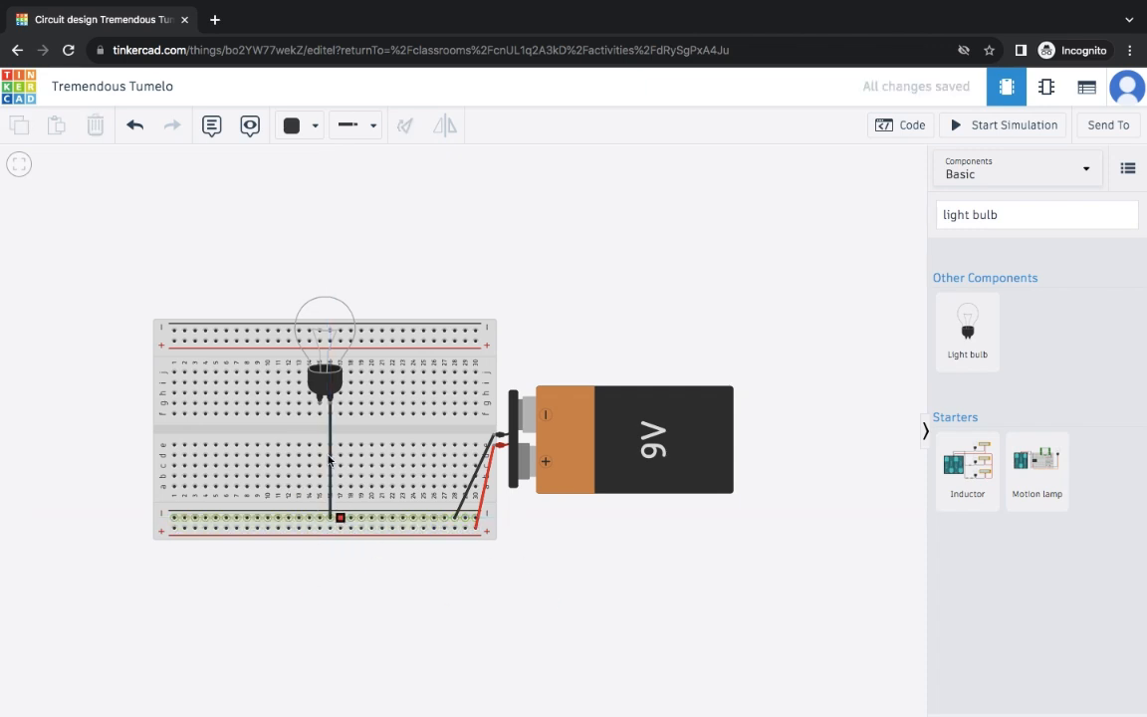
{"action": "left_click", "coordinate": [312, 126]}
{"action": "left_click", "coordinate": [433, 201]}
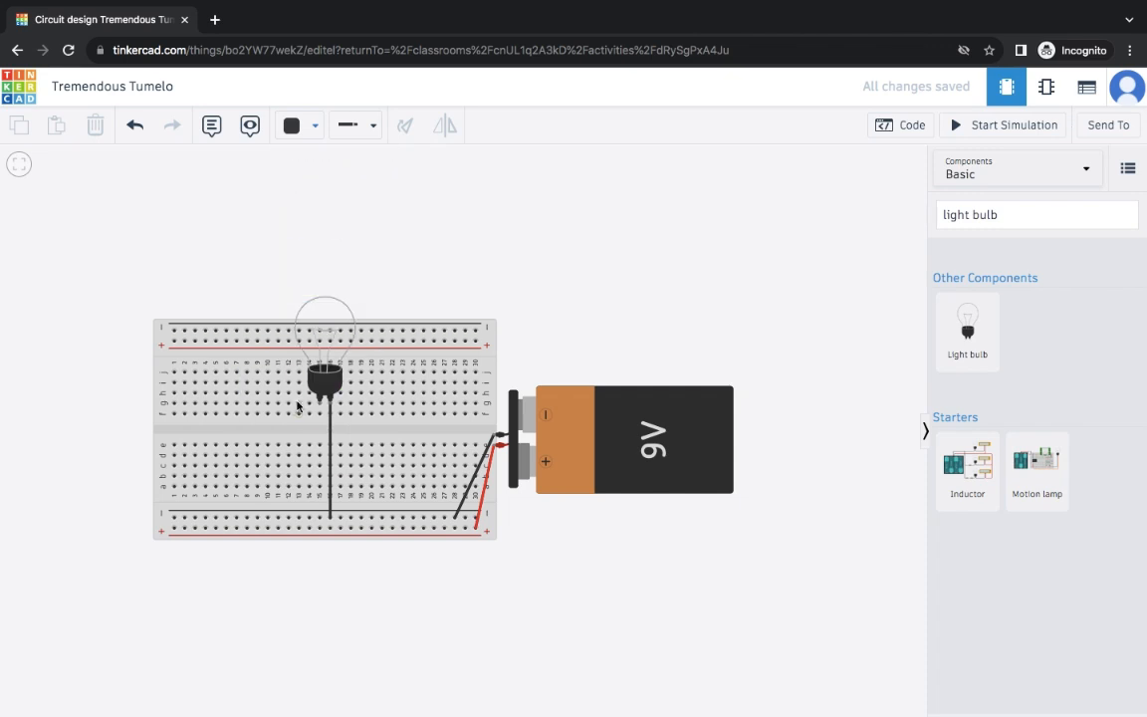
- Wire the bulb's Terminal 1 to the bottom + rail in red and start the simulation
{"action": "left_click", "coordinate": [321, 401]}
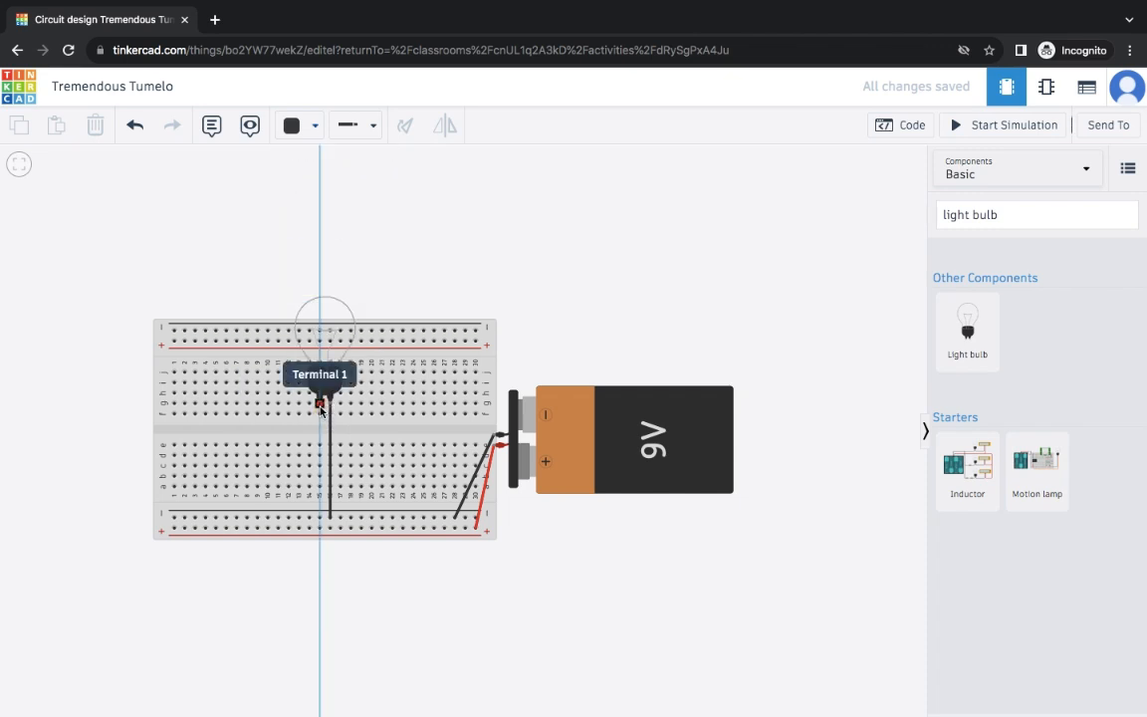
{"action": "left_click", "coordinate": [320, 529]}
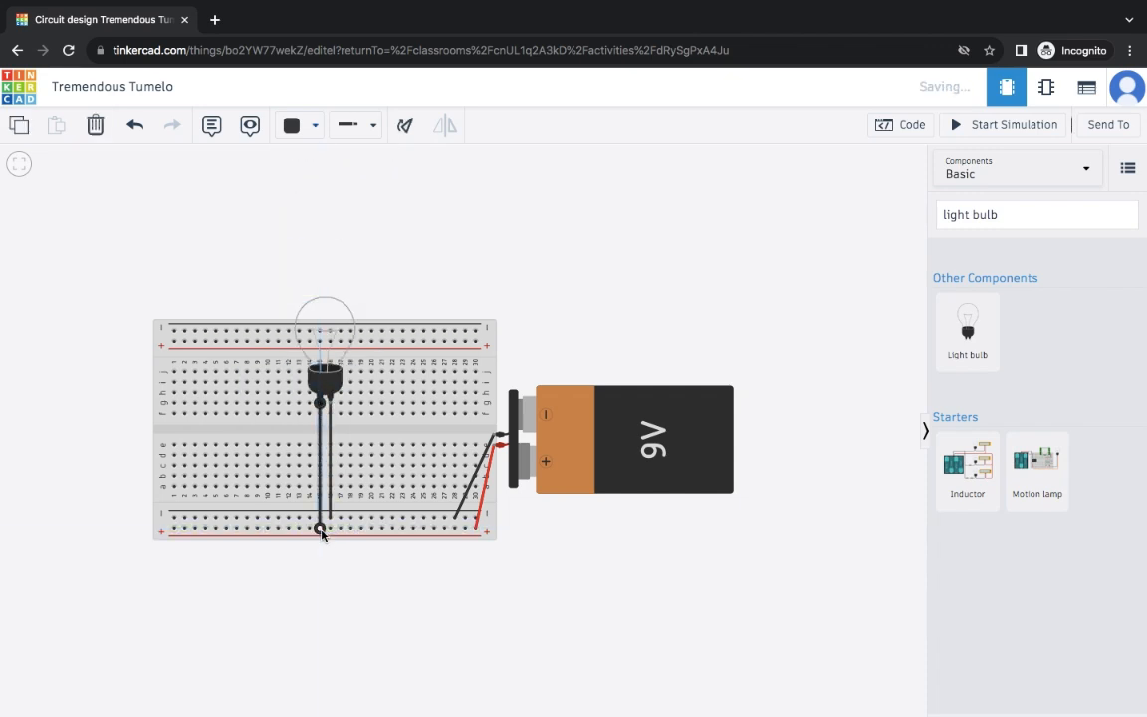
{"action": "left_click", "coordinate": [314, 132]}
{"action": "left_click", "coordinate": [311, 207]}
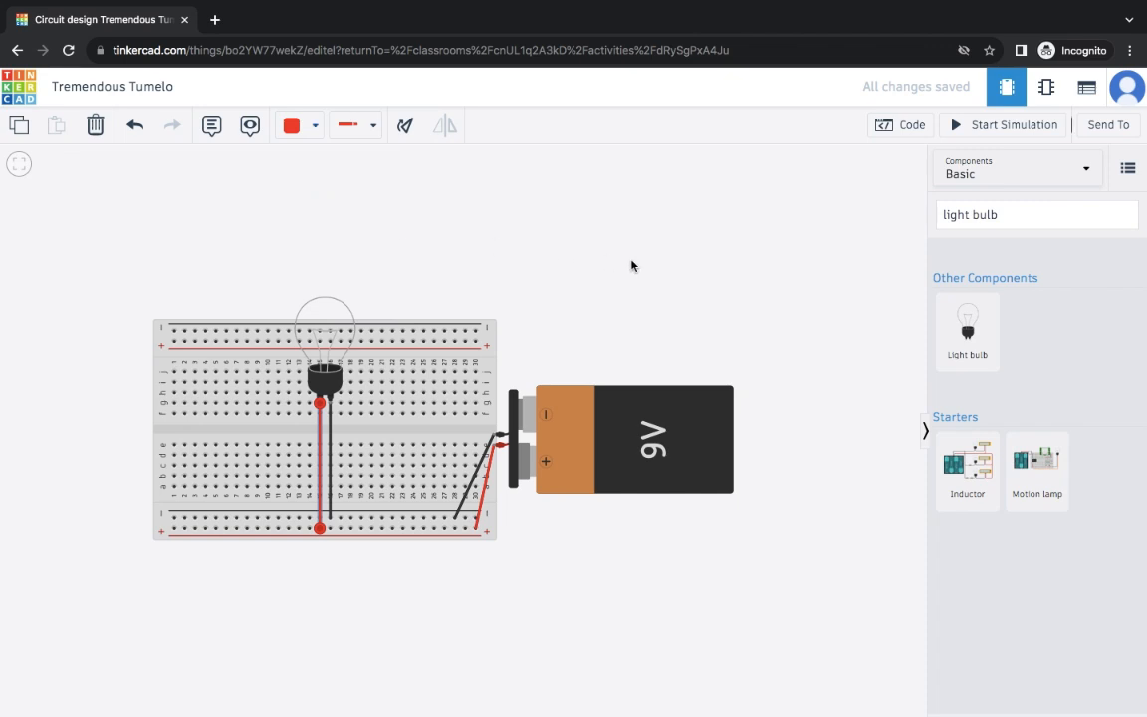
{"action": "left_click", "coordinate": [981, 133]}
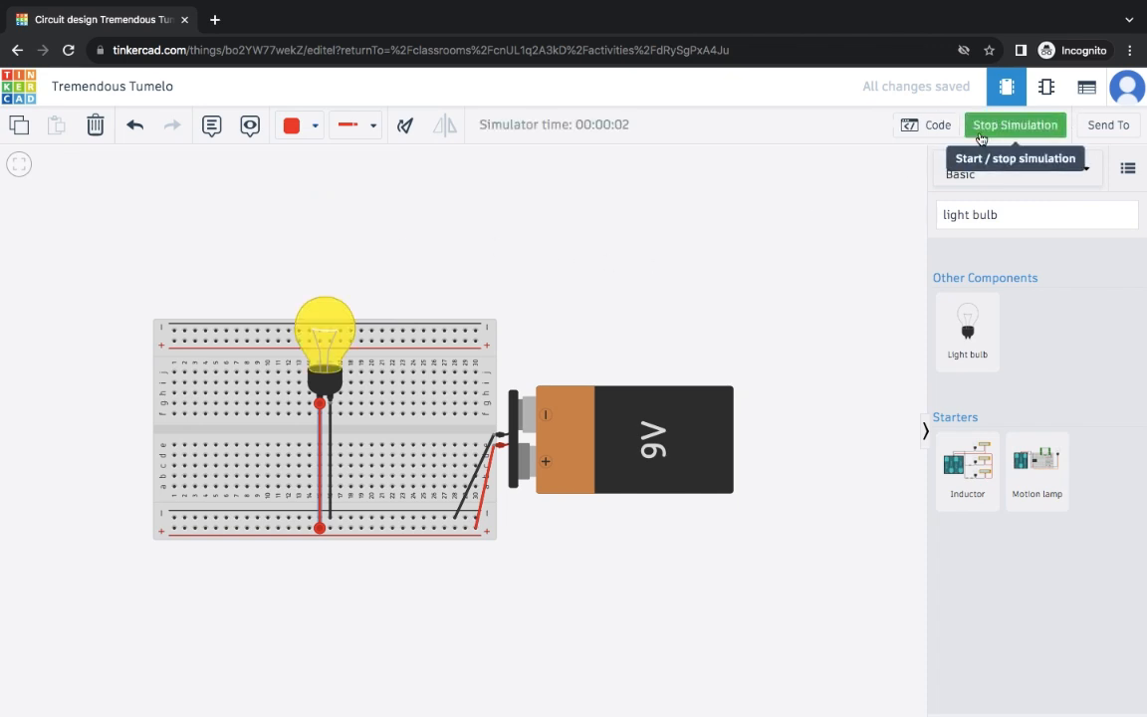
- Stop the simulation and start erasing the component search text
{"action": "left_click", "coordinate": [983, 131]}
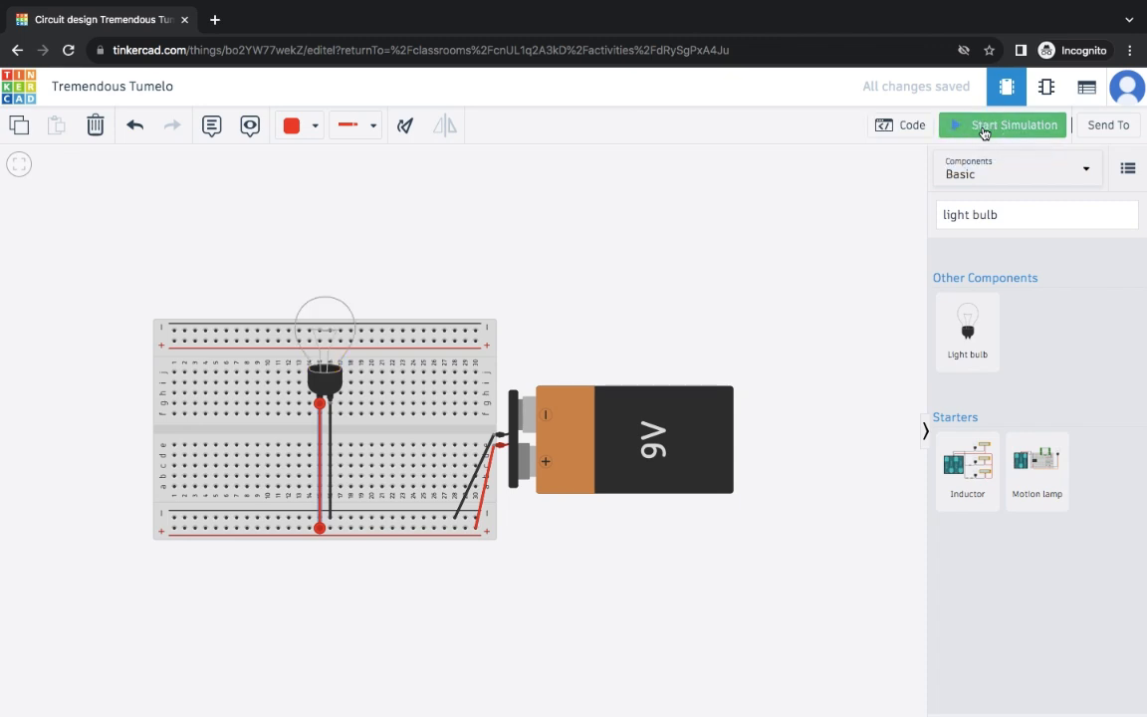
{"action": "left_click", "coordinate": [1055, 218]}
{"action": "key", "text": "BackSpace"}
{"action": "key", "text": "BackSpace"}
{"action": "key", "text": "BackSpace"}
{"action": "key", "text": "BackSpace"}
{"action": "key", "text": "BackSpace"}
{"action": "key", "text": "BackSpace"}
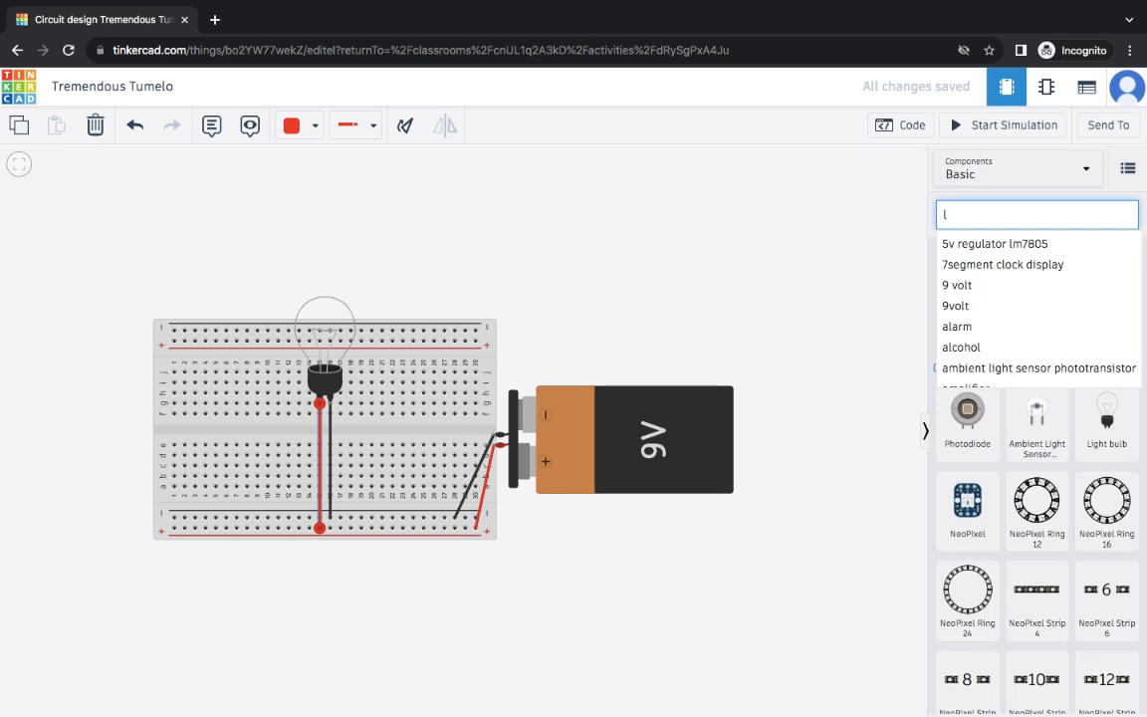
- Place a slide switch on the breadboard's lower half and wire its Common pin to the + rail
{"action": "key", "text": "BackSpace"}
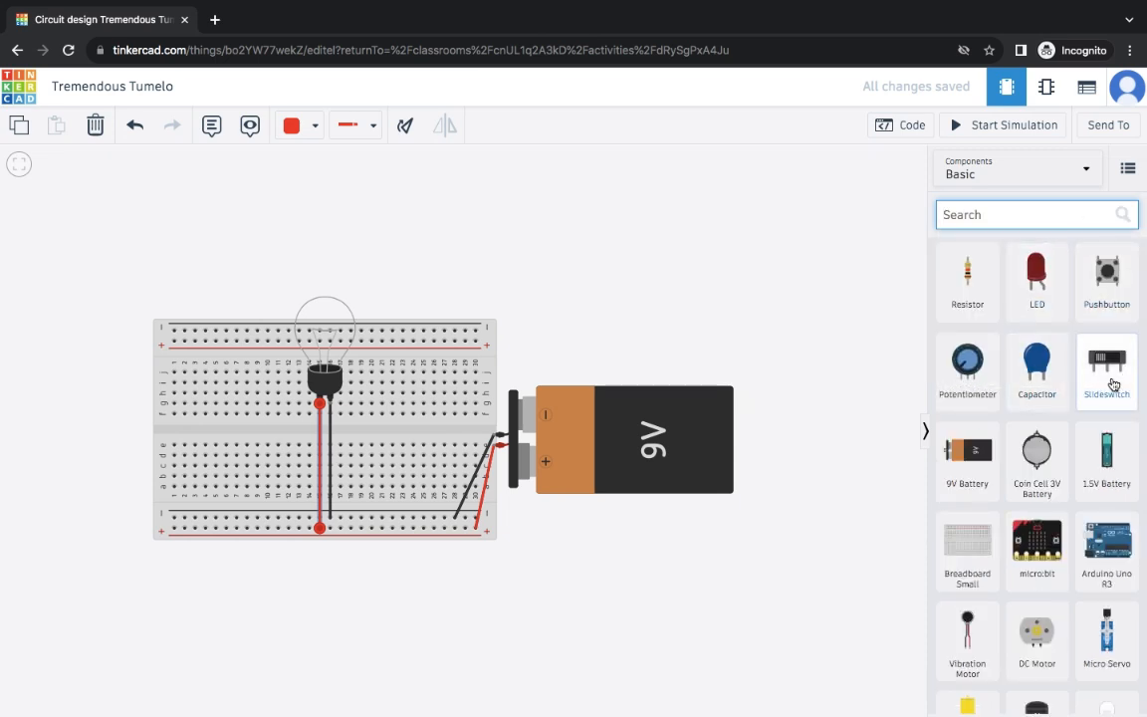
{"action": "left_click_drag", "start_coordinate": [1113, 384], "coordinate": [228, 486]}
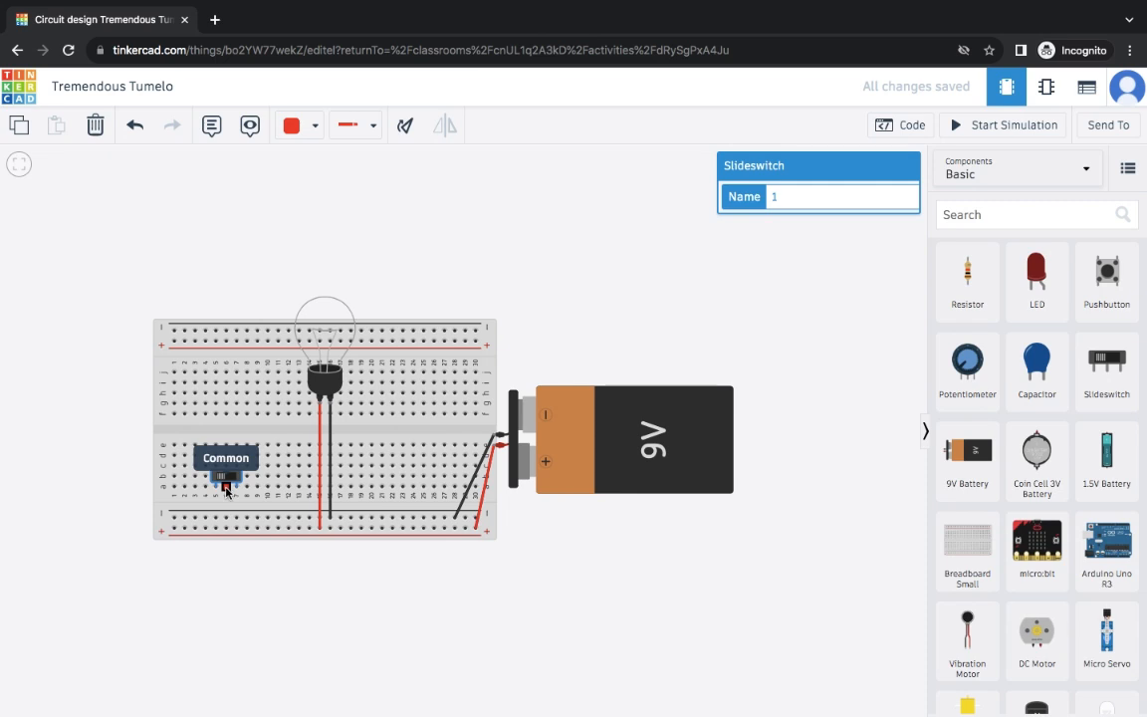
{"action": "left_click", "coordinate": [226, 490]}
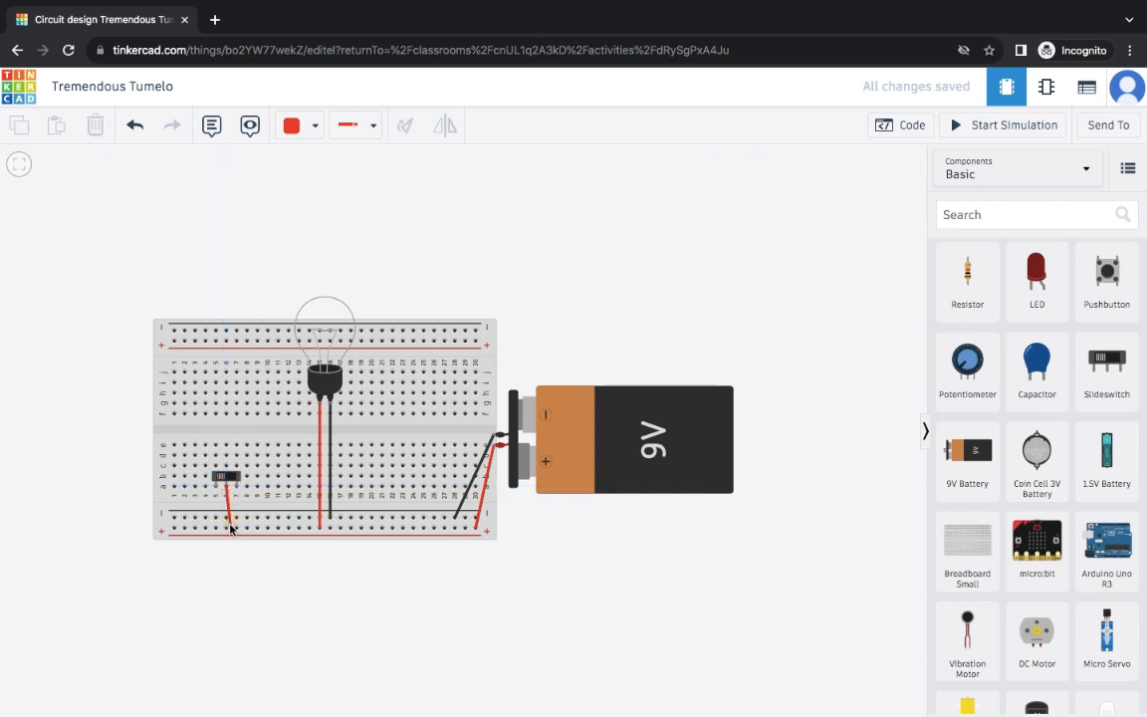
{"action": "left_click", "coordinate": [226, 530]}
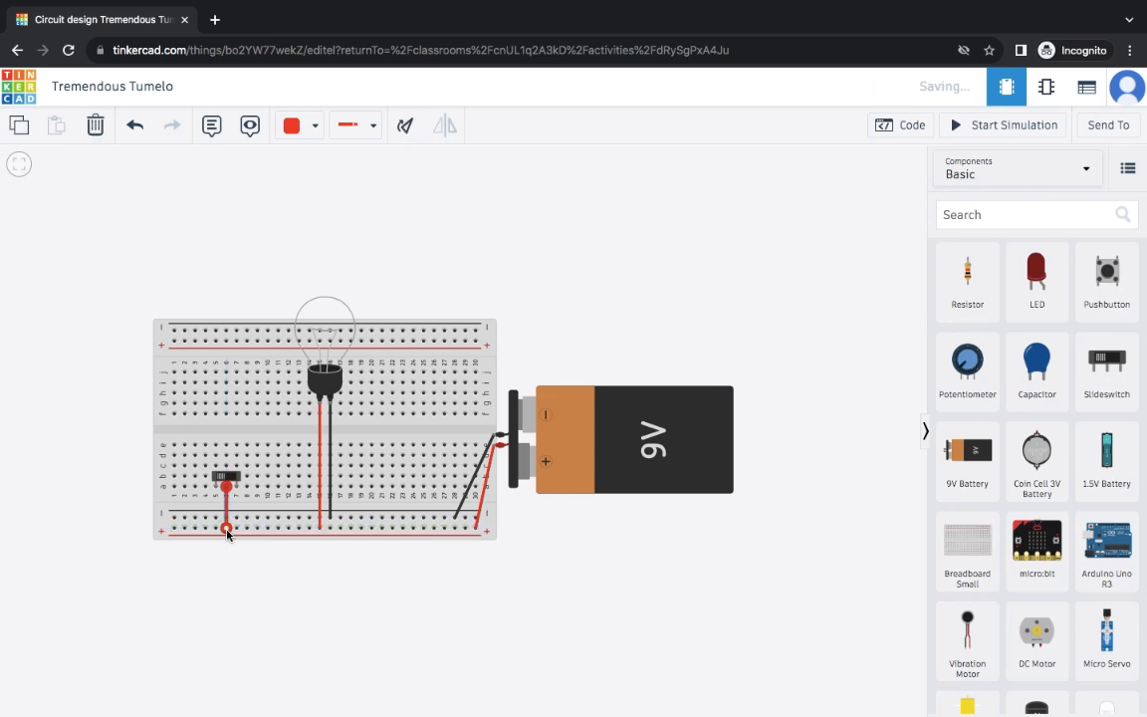
- Add a black wire from the switch's Terminal 2 to the bottom rail and run the simulation
{"action": "left_click", "coordinate": [315, 125]}
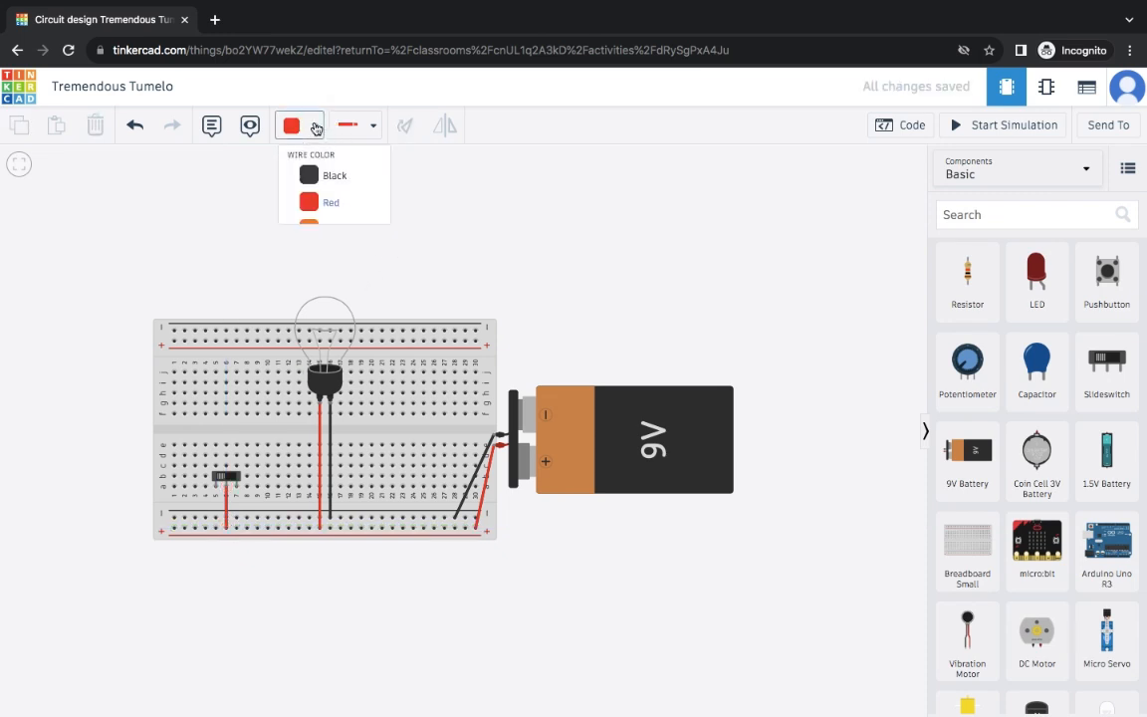
{"action": "left_click", "coordinate": [314, 179]}
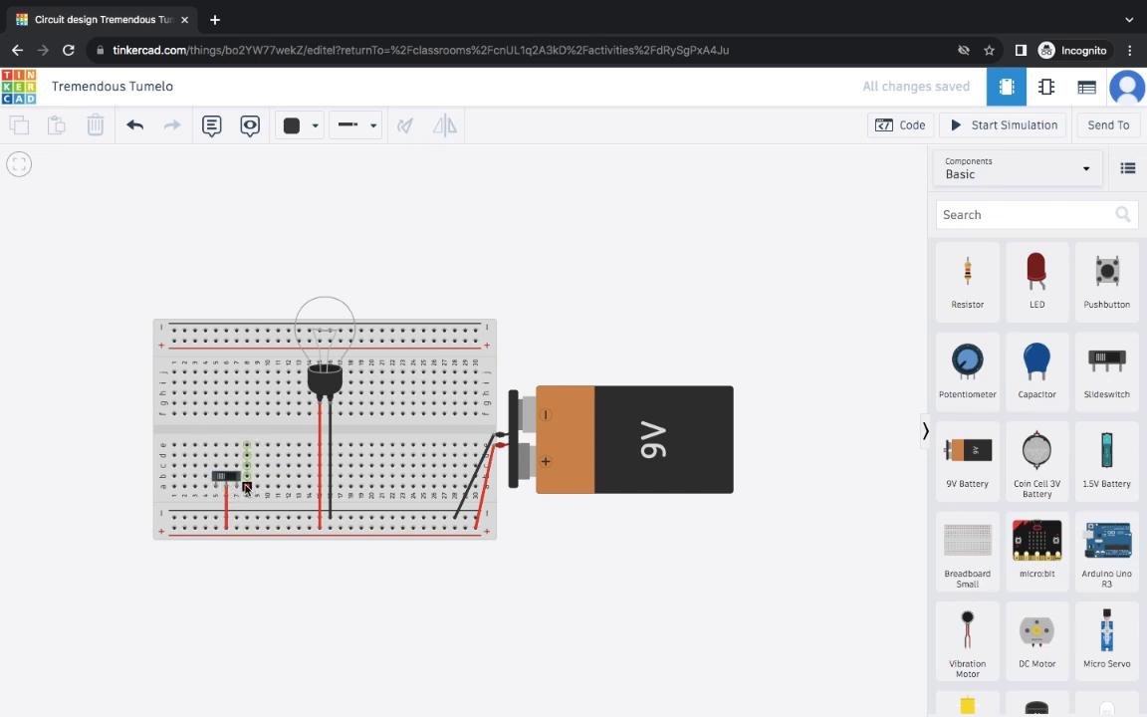
{"action": "left_click", "coordinate": [238, 489]}
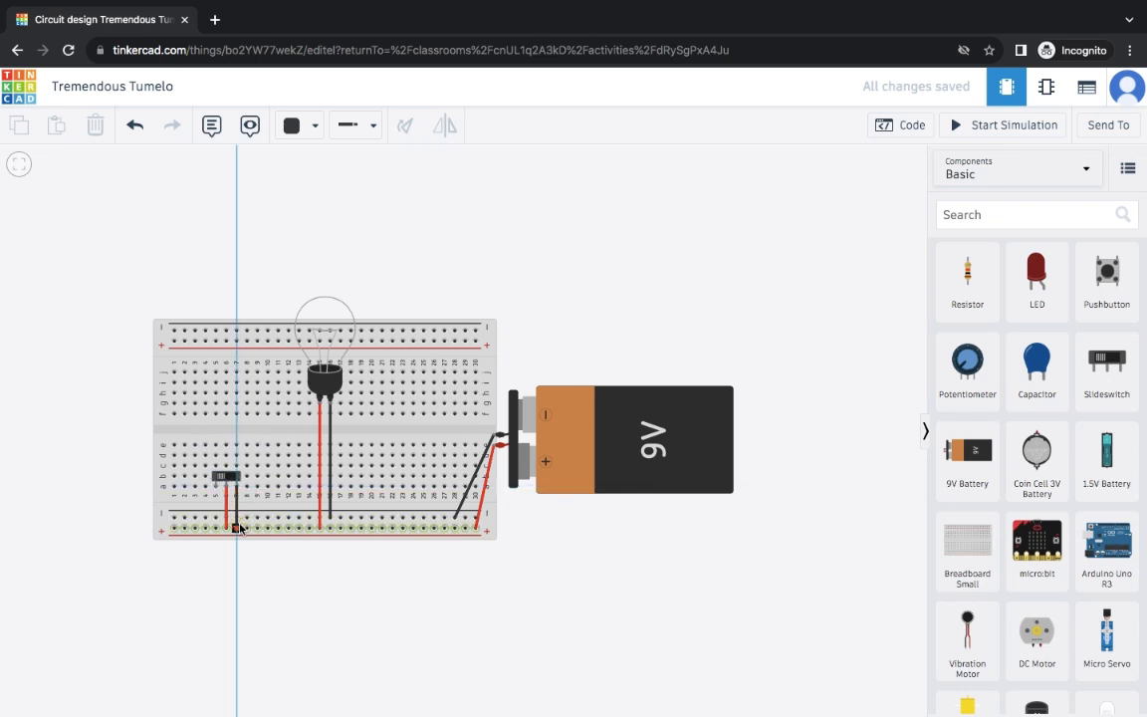
{"action": "left_click", "coordinate": [239, 518]}
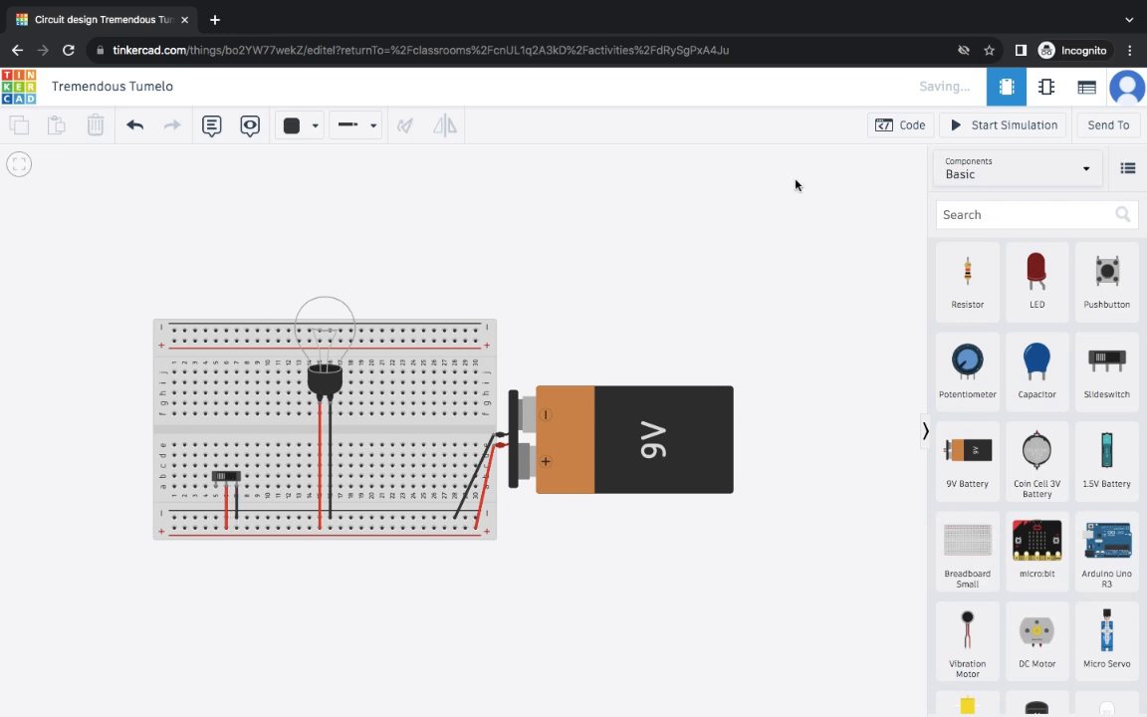
{"action": "left_click", "coordinate": [978, 126]}
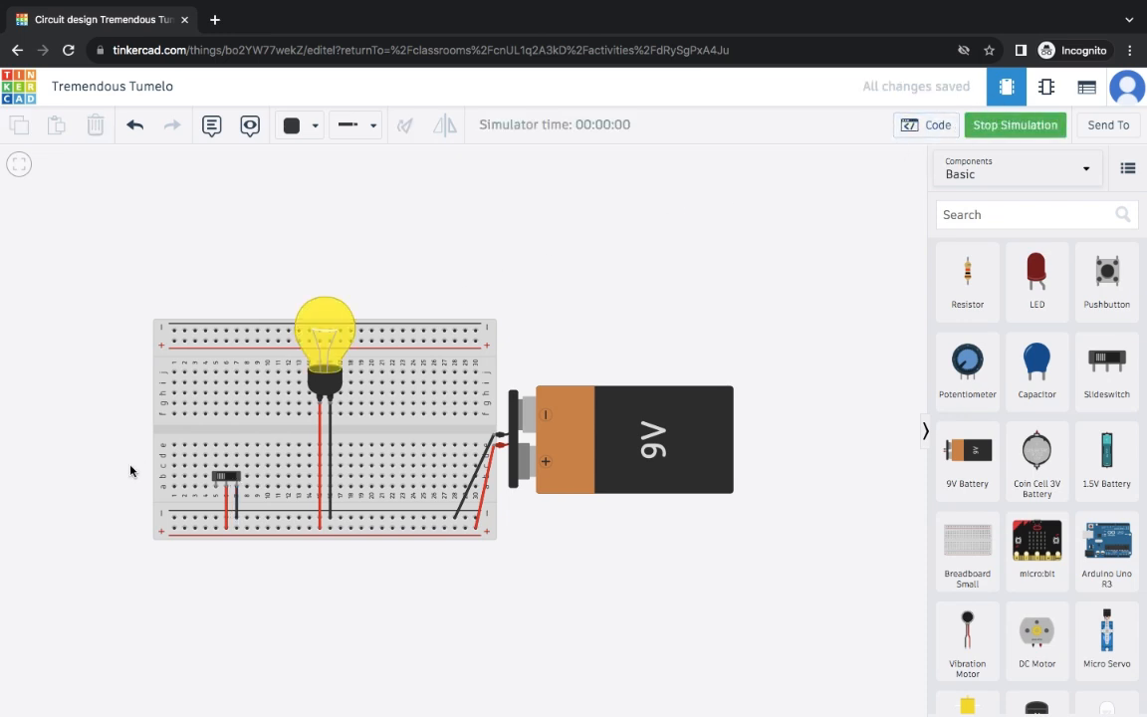
- Flip the slide switch off so the bulb goes dark, then stop the simulation
{"action": "left_click", "coordinate": [232, 484]}
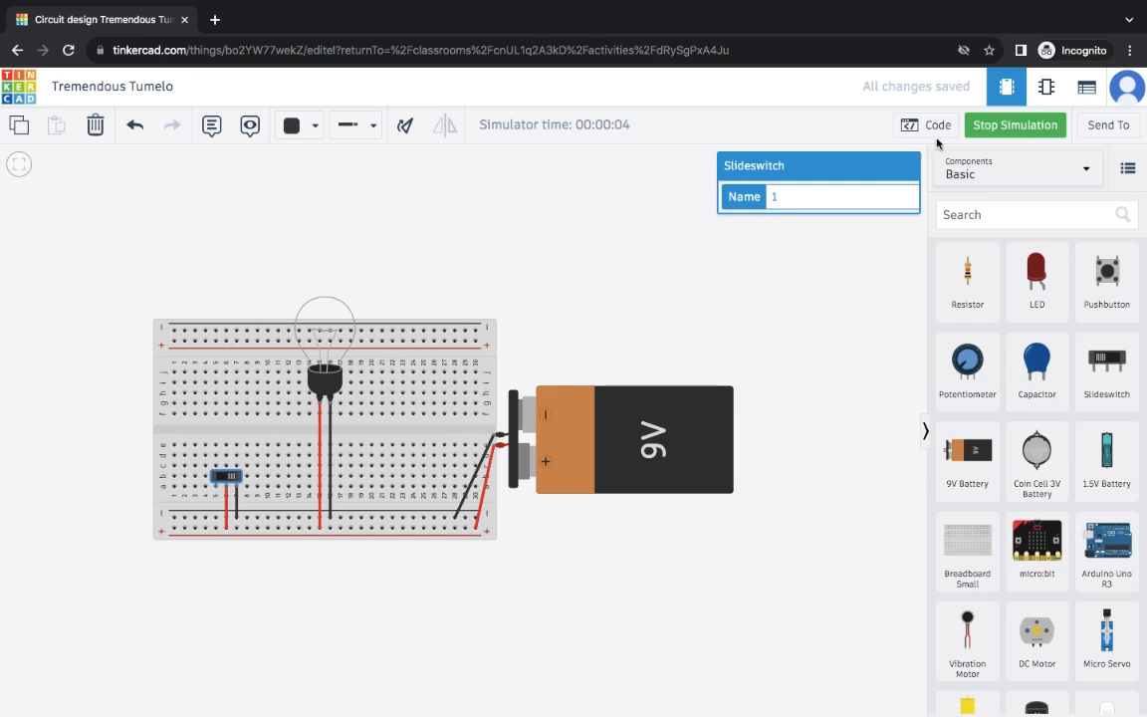
{"action": "left_click", "coordinate": [978, 129]}
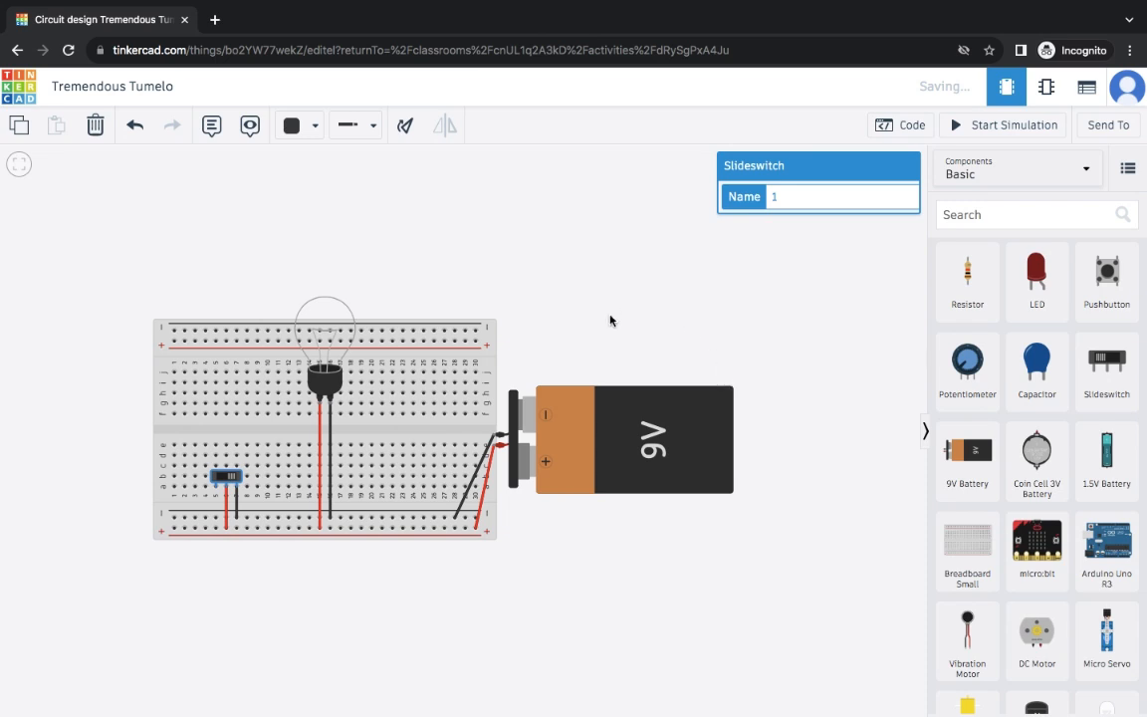
- Shift the circuit right and place a Breadboard Small on the left with a 9V battery at its right edge
{"action": "left_click_drag", "start_coordinate": [596, 314], "coordinate": [879, 340]}
{"action": "left_click_drag", "start_coordinate": [519, 246], "coordinate": [654, 241]}
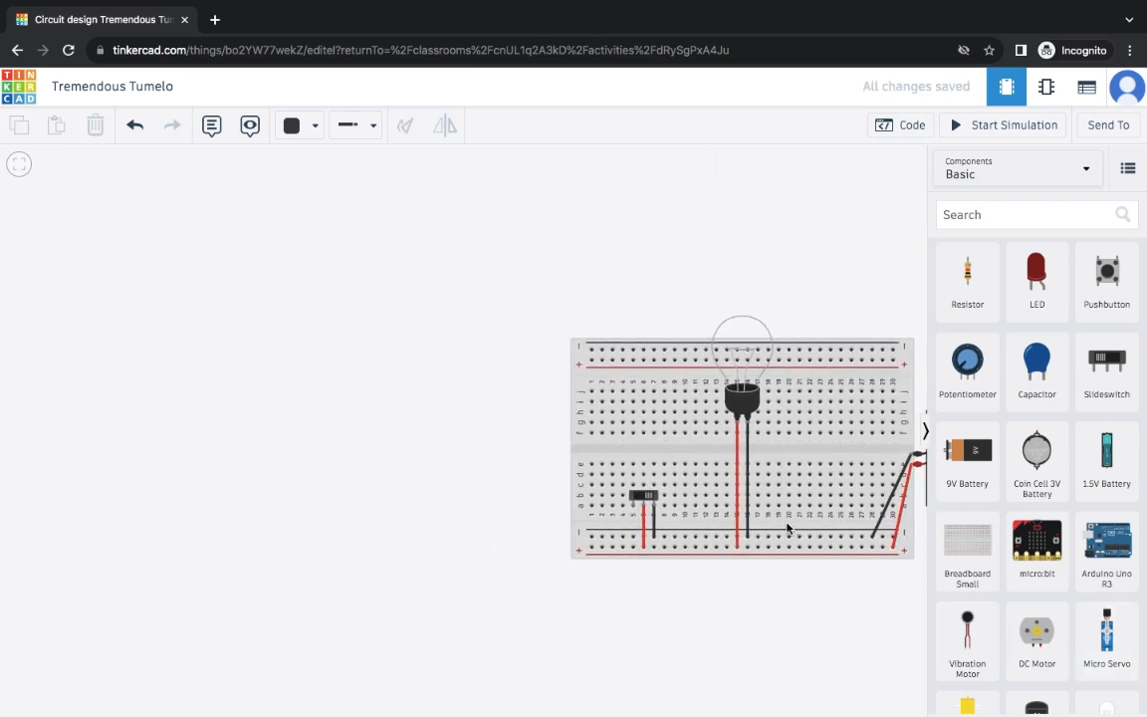
{"action": "left_click_drag", "start_coordinate": [952, 552], "coordinate": [174, 443]}
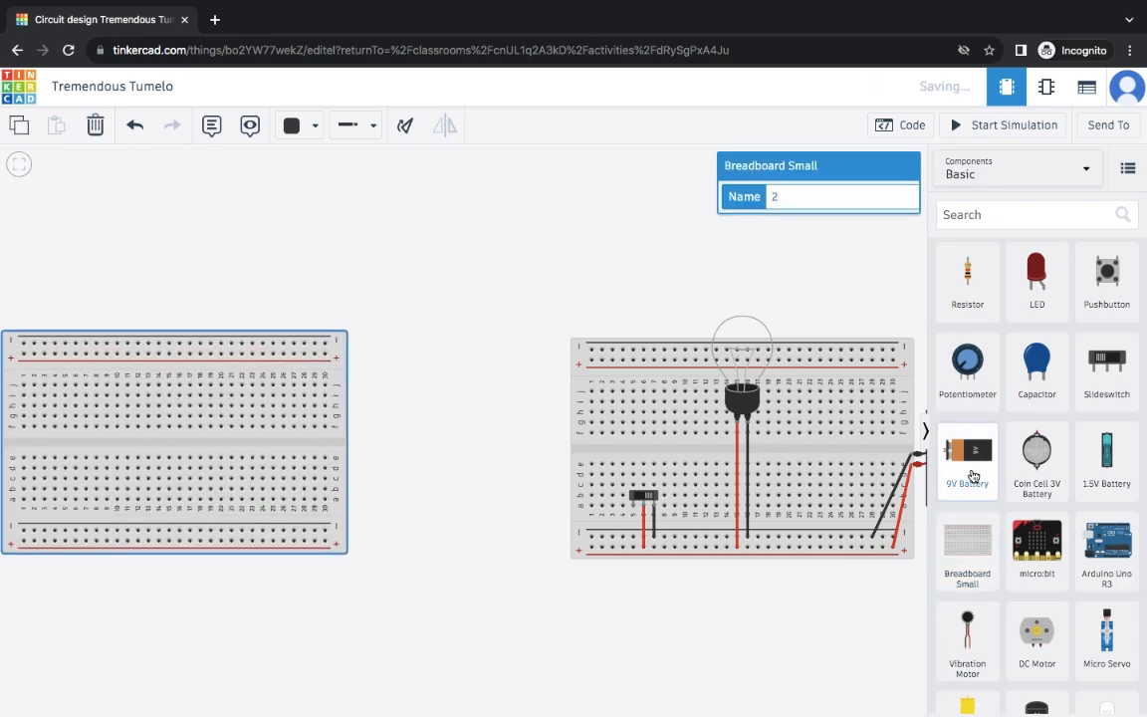
{"action": "left_click_drag", "start_coordinate": [975, 476], "coordinate": [331, 450]}
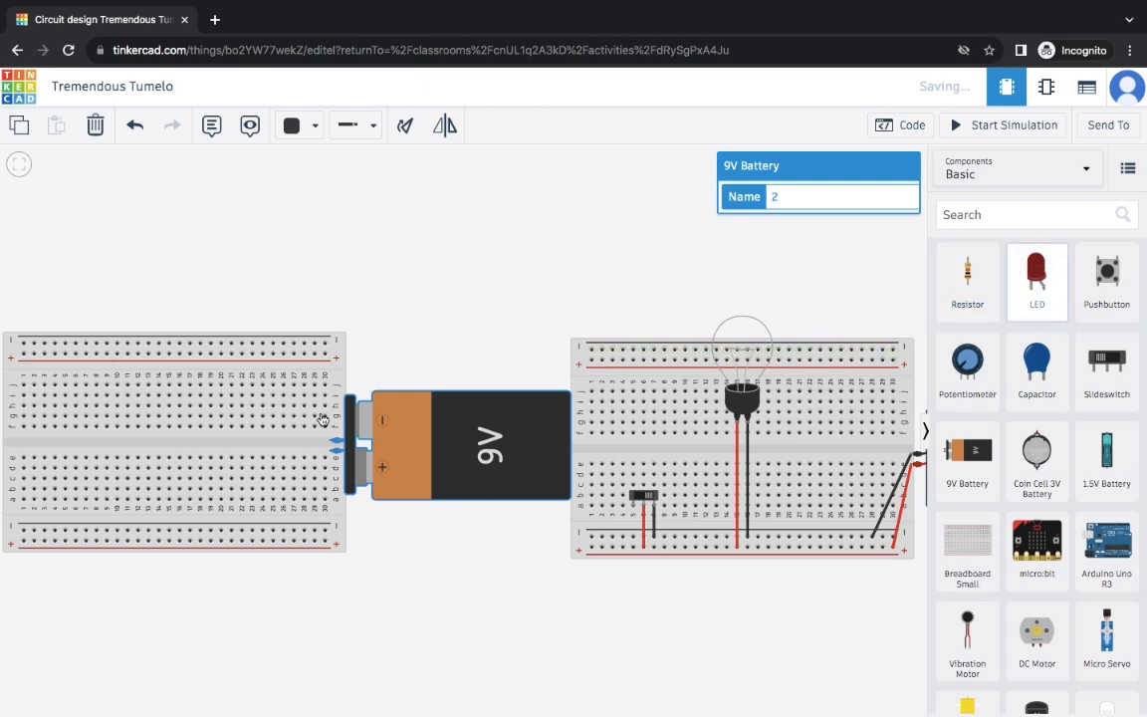
{"action": "left_click", "coordinate": [1038, 276]}
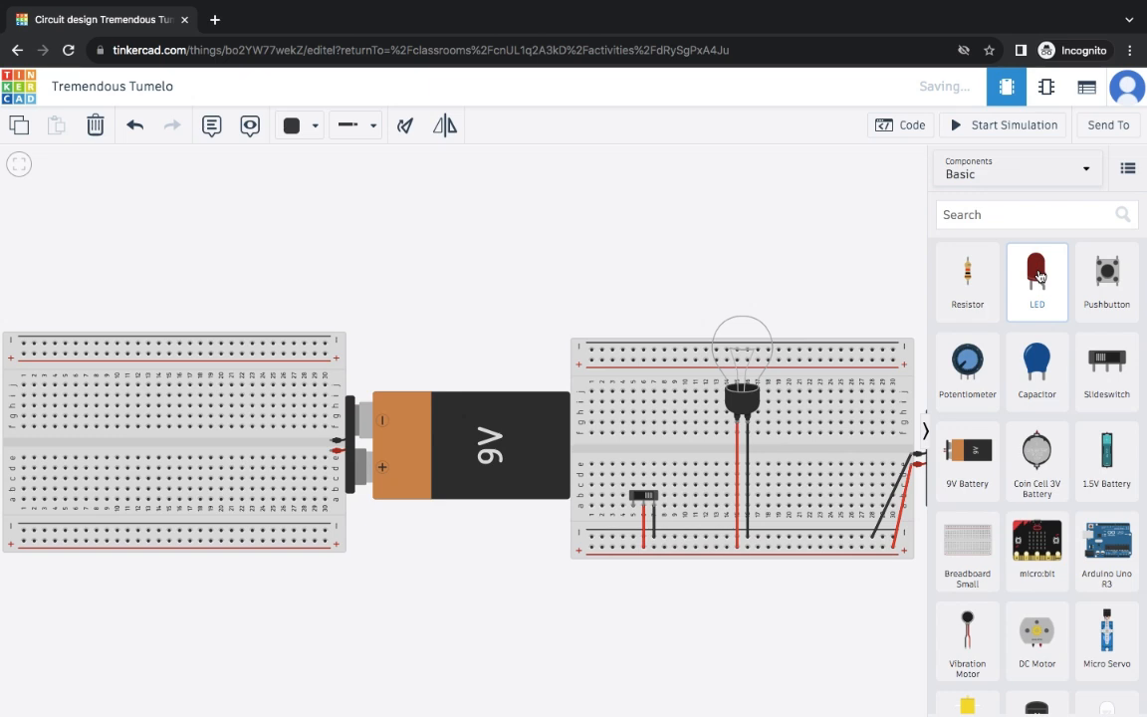
- Place an LED on the second breadboard's upper rows and try Green, then Yellow as its colour
{"action": "left_click_drag", "start_coordinate": [1038, 275], "coordinate": [139, 397]}
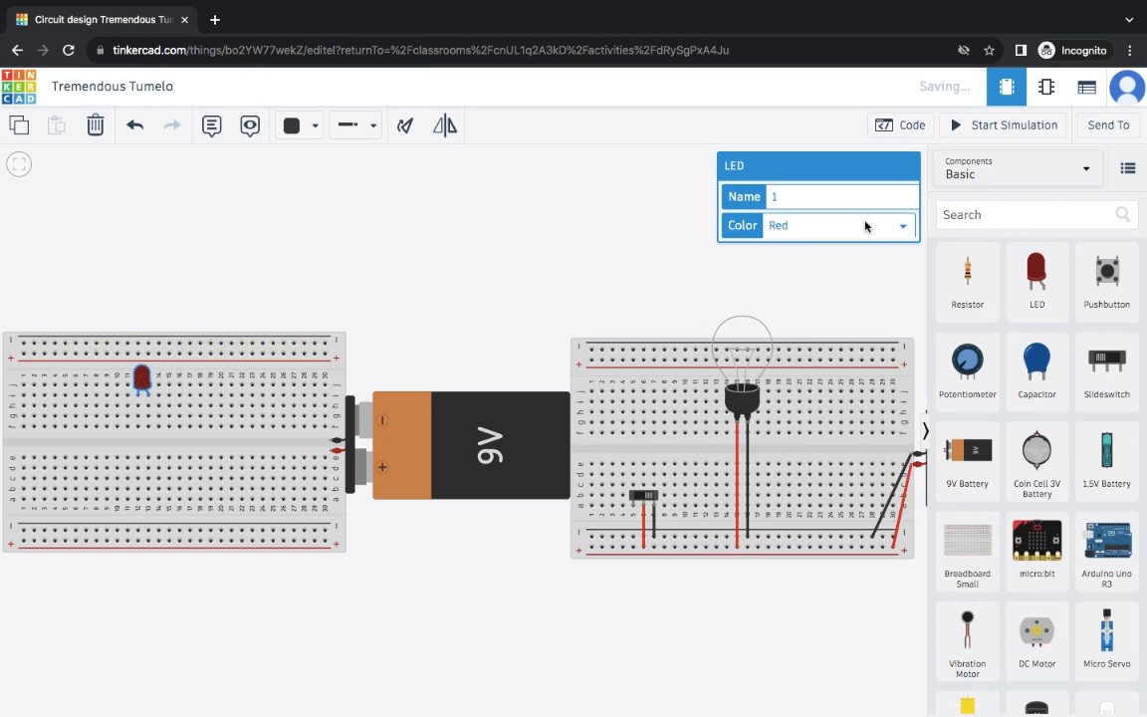
{"action": "left_click", "coordinate": [902, 227]}
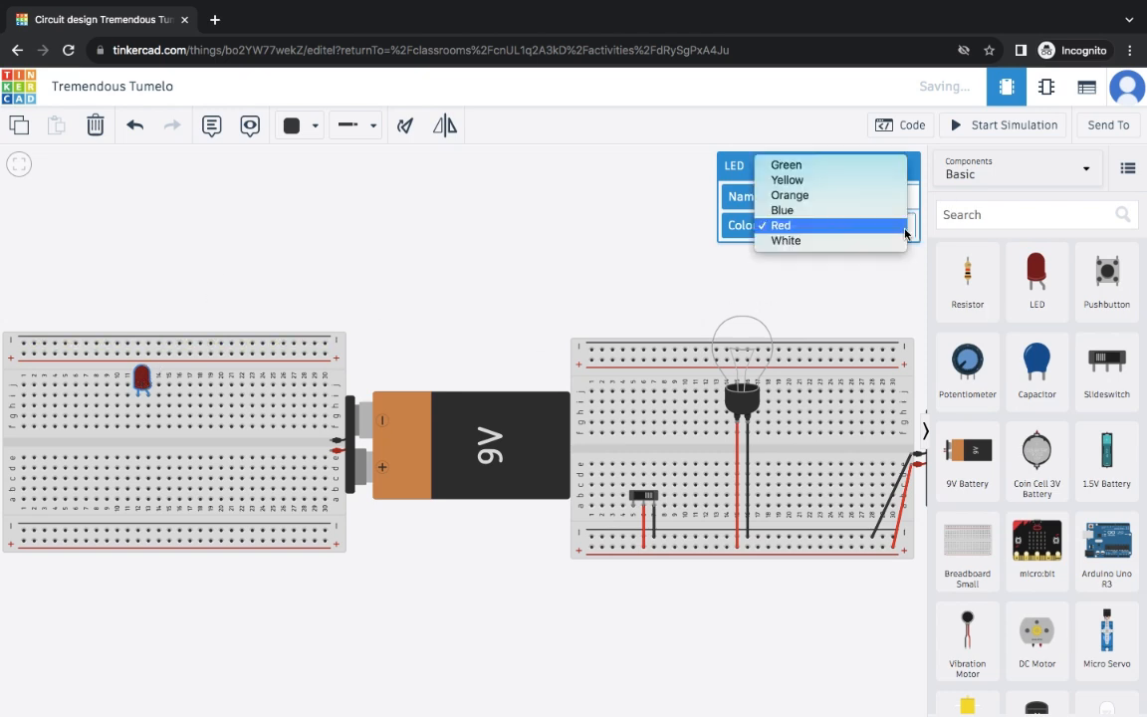
{"action": "left_click", "coordinate": [856, 168]}
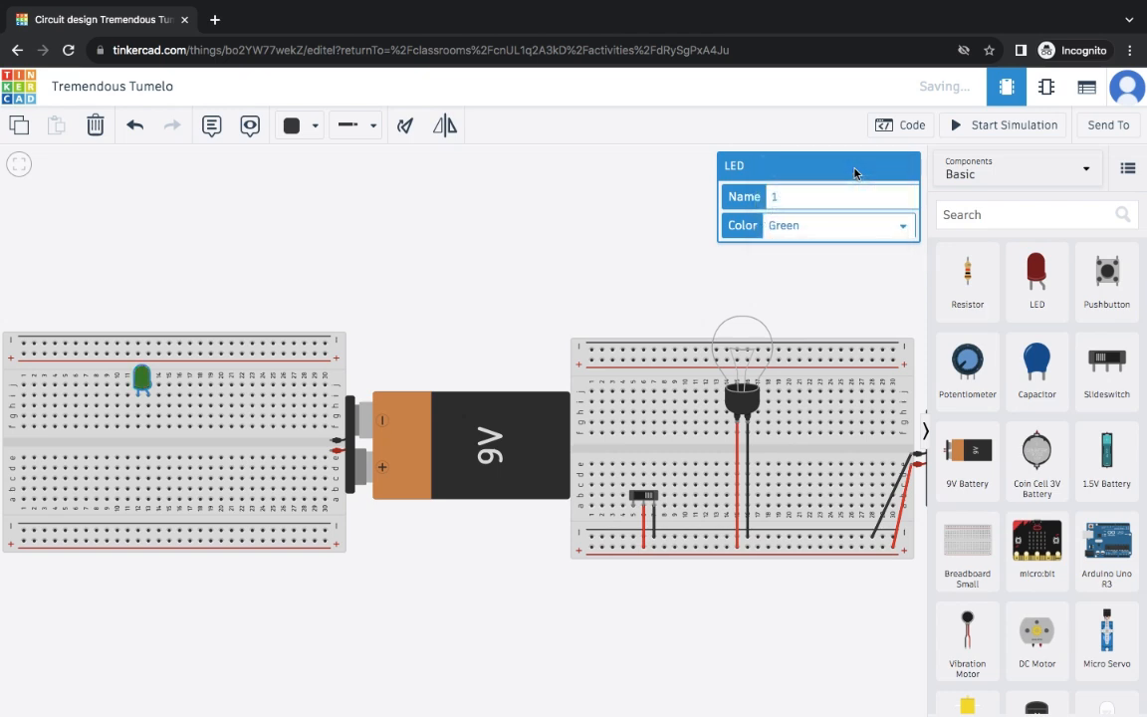
{"action": "left_click", "coordinate": [906, 230]}
{"action": "left_click", "coordinate": [796, 239]}
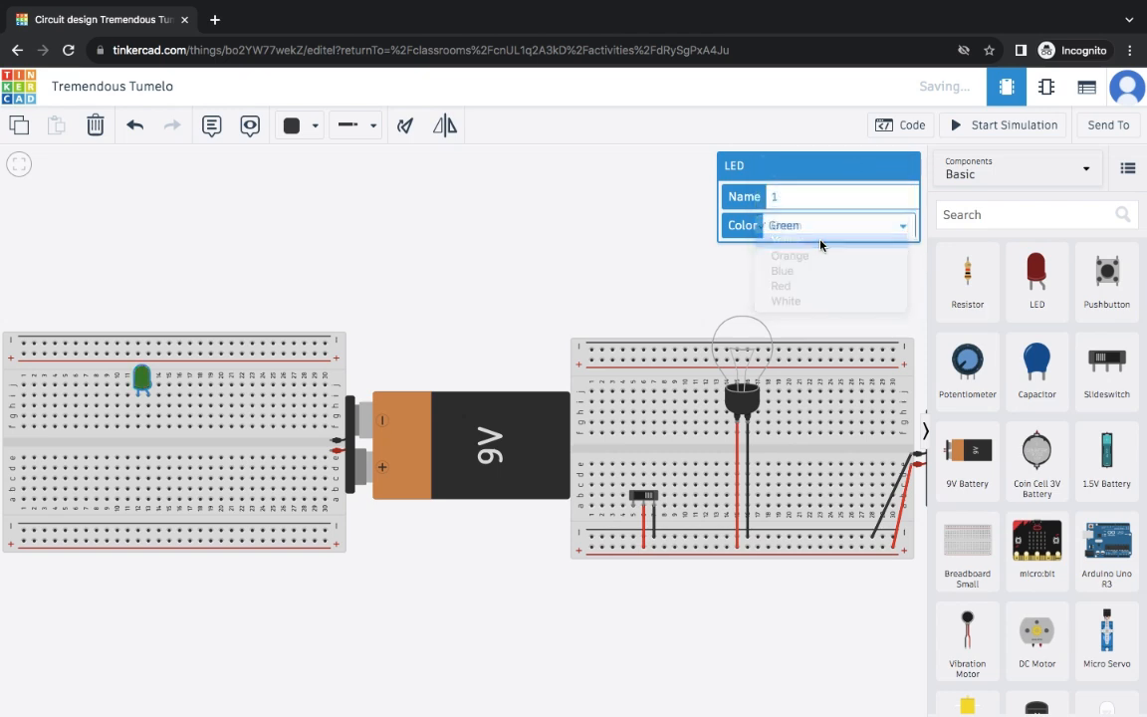
- Cycle the LED colour through Orange and Blue, then set it back to Red
{"action": "left_click", "coordinate": [900, 228]}
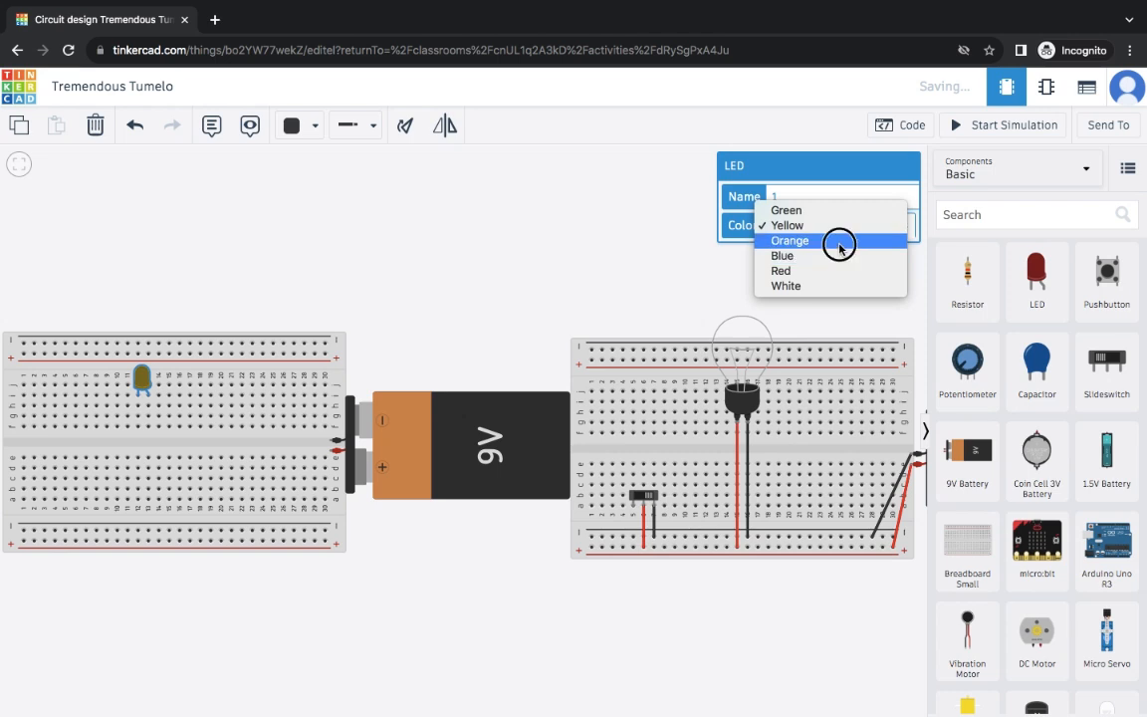
{"action": "left_click", "coordinate": [840, 243]}
{"action": "left_click", "coordinate": [900, 227]}
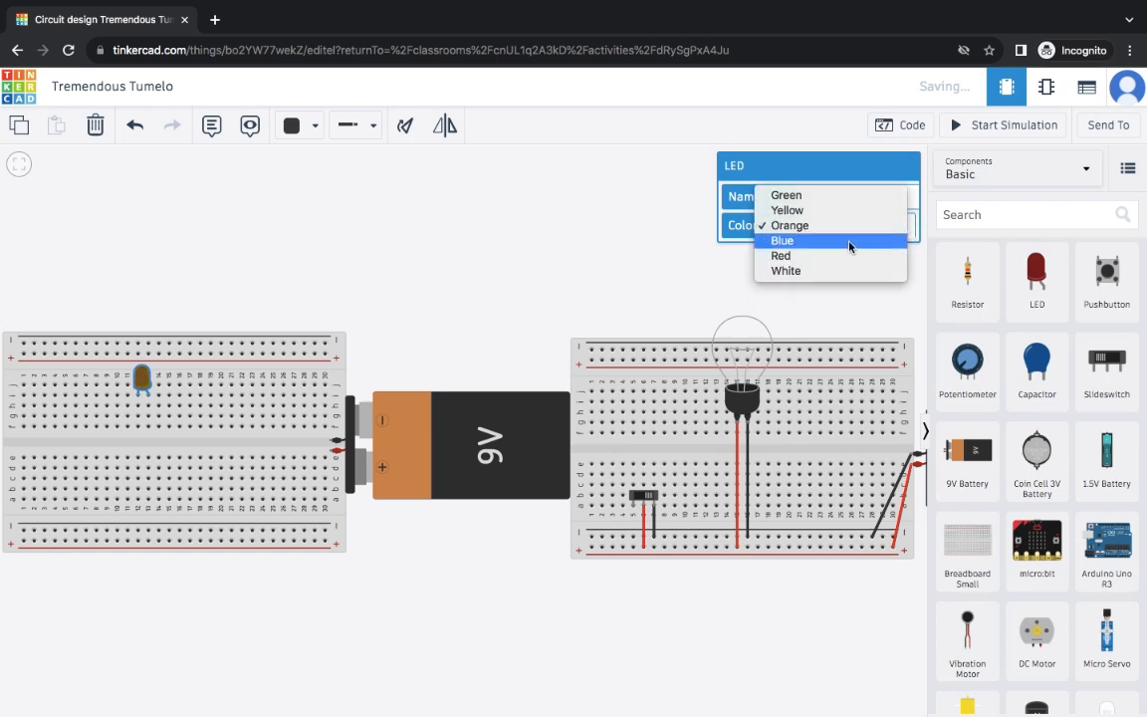
{"action": "left_click", "coordinate": [849, 242]}
{"action": "left_click", "coordinate": [903, 229]}
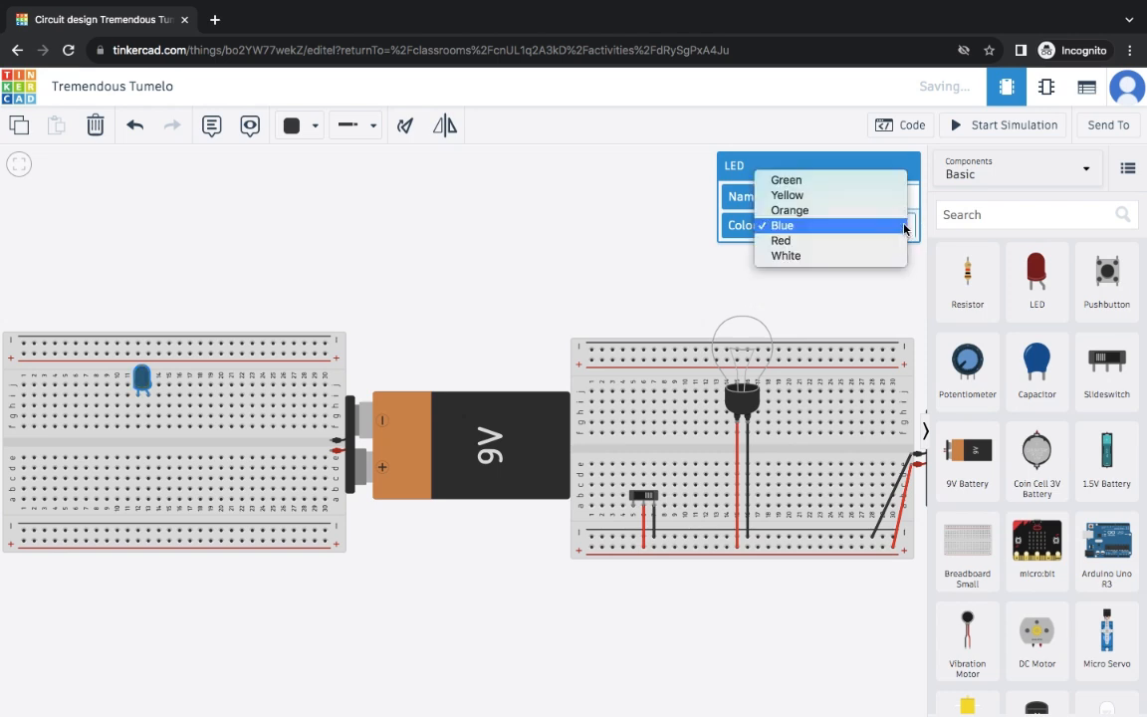
{"action": "left_click", "coordinate": [835, 242]}
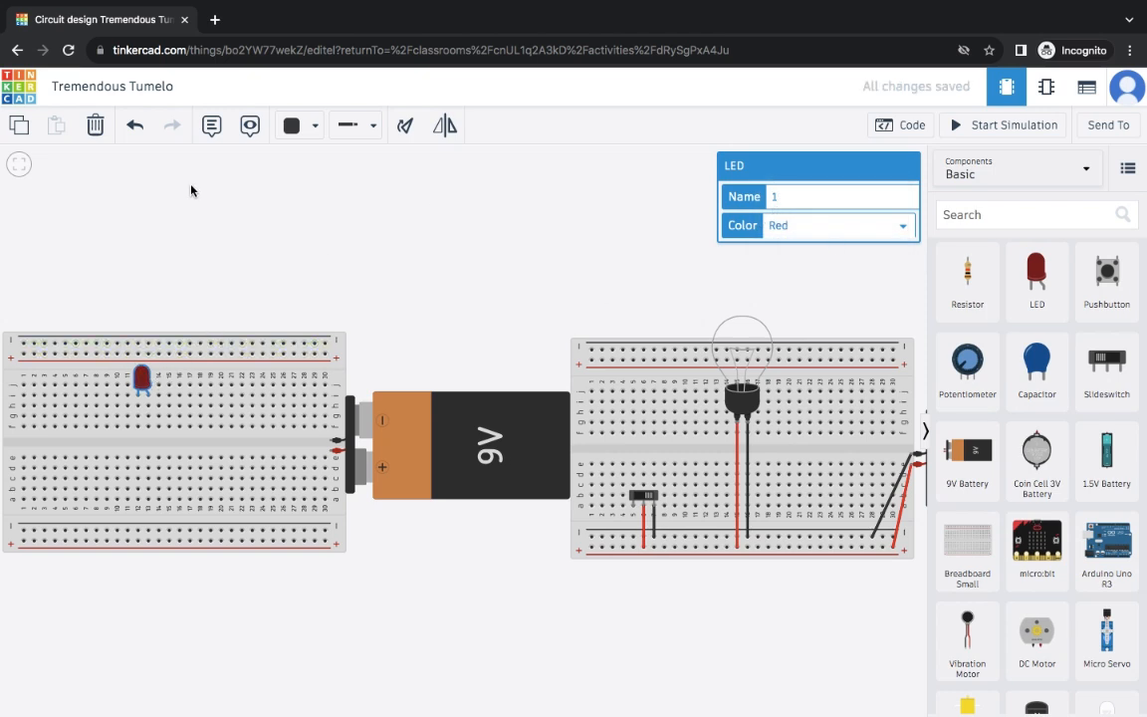
- Rotate the LED to a slant and add a resistor to its right near column 20
{"action": "left_click", "coordinate": [407, 126]}
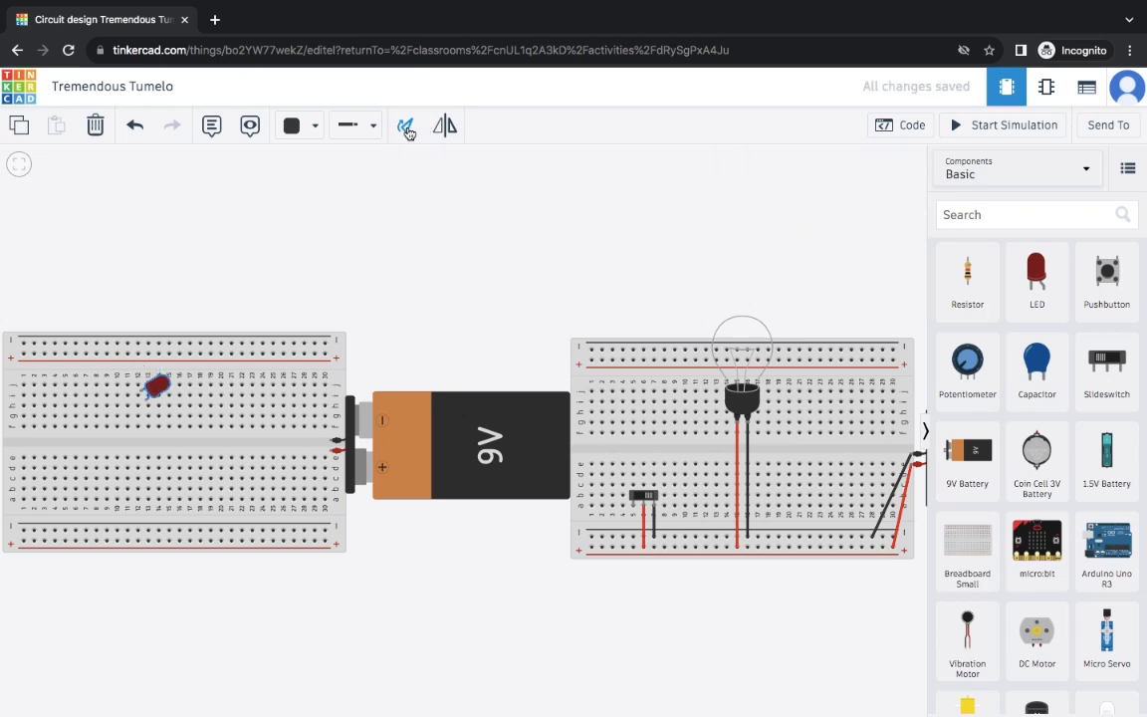
{"action": "left_click", "coordinate": [408, 128]}
{"action": "left_click", "coordinate": [407, 127]}
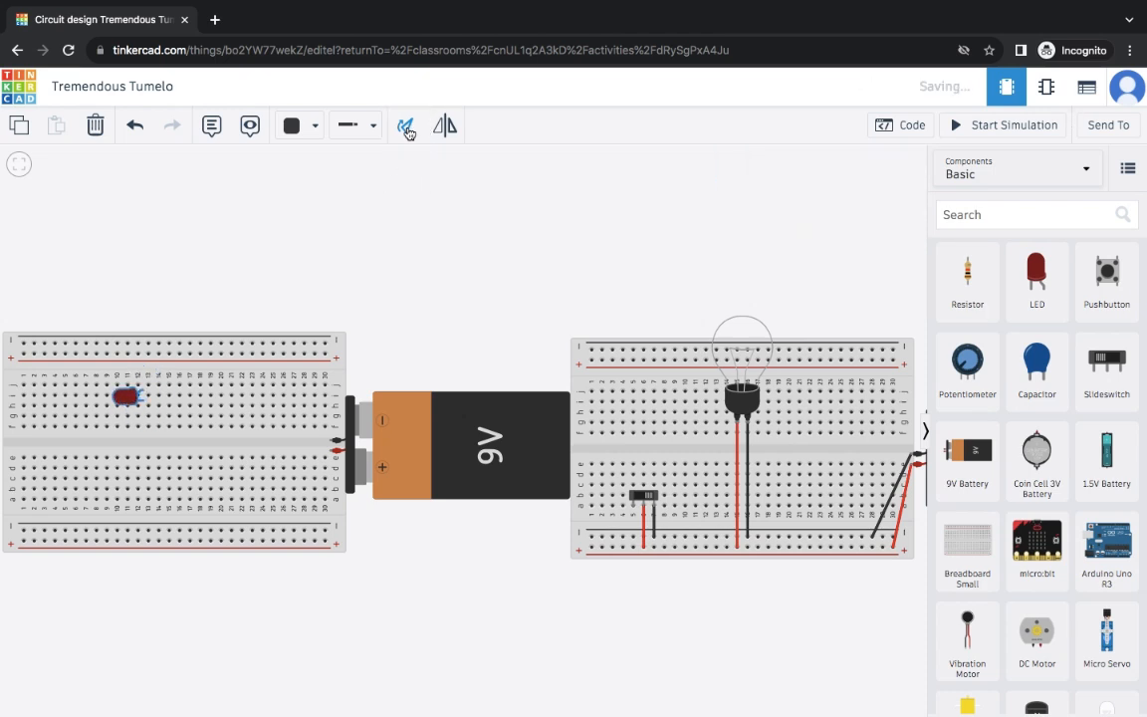
{"action": "left_click", "coordinate": [407, 127]}
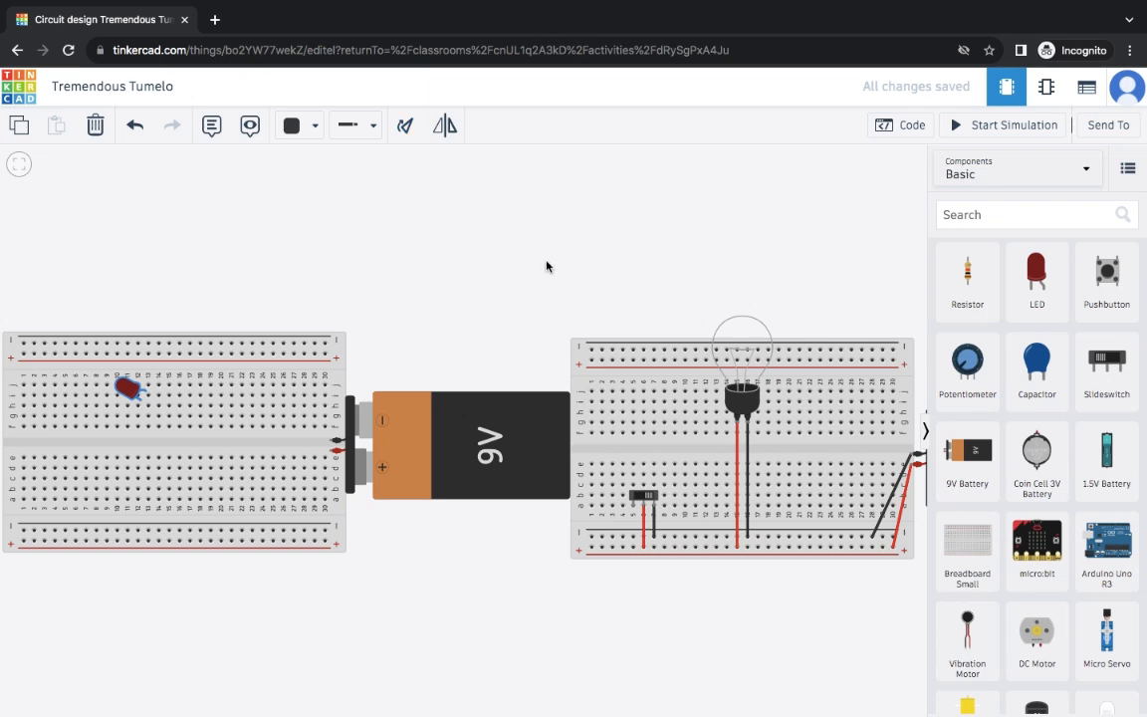
{"action": "left_click_drag", "start_coordinate": [978, 280], "coordinate": [220, 406]}
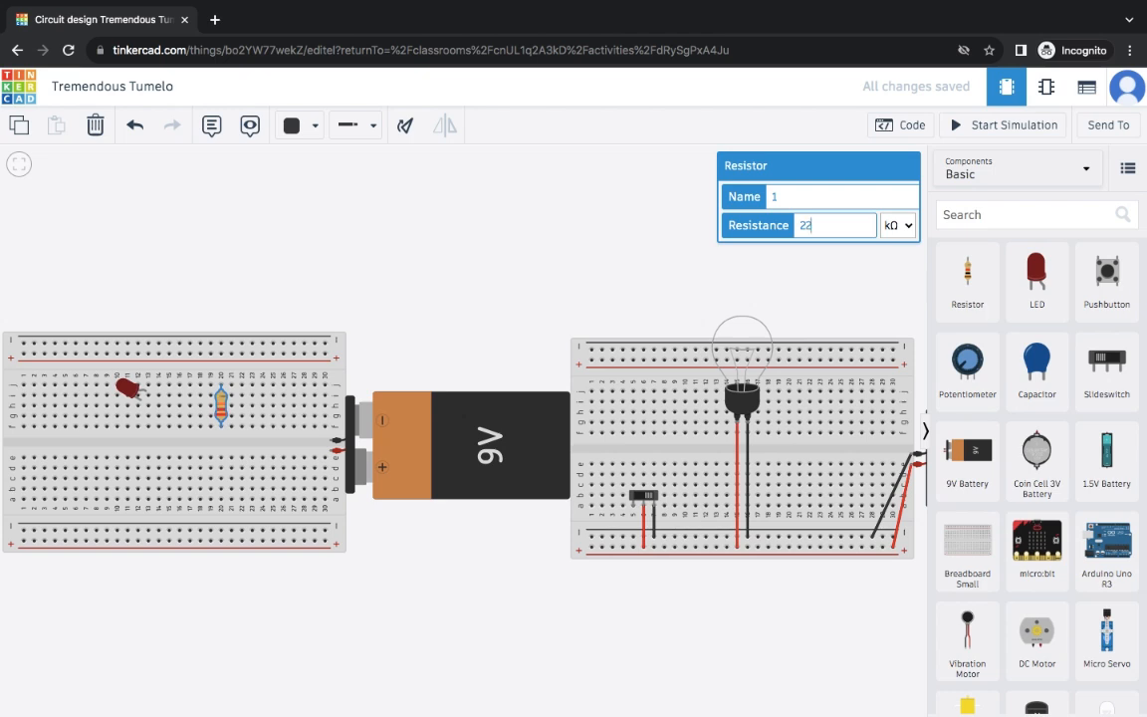
- Edit the resistor's resistance, lay it horizontal, and move it into the breadboard's lower half
{"action": "key", "text": "BackSpace"}
{"action": "key", "text": "BackSpace"}
{"action": "left_click", "coordinate": [221, 412]}
{"action": "left_click", "coordinate": [404, 127]}
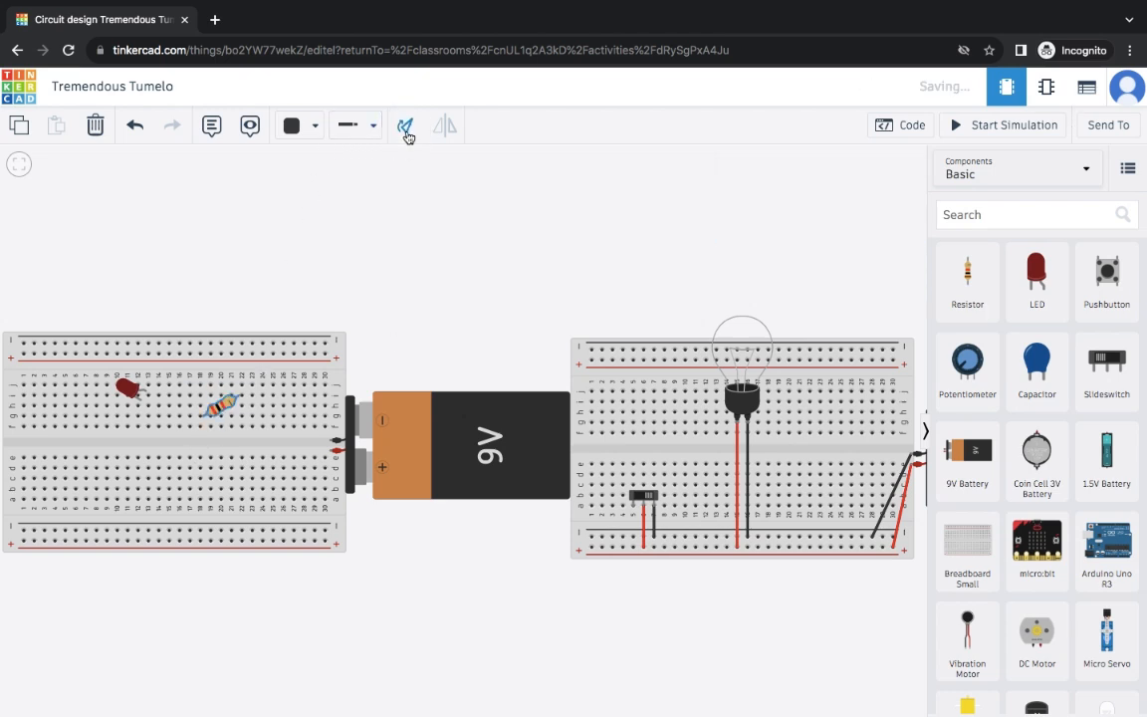
{"action": "left_click_drag", "start_coordinate": [225, 404], "coordinate": [225, 460]}
- Move the LED down into the lower rows, lined up with the resistor
{"action": "left_click", "coordinate": [133, 401]}
{"action": "left_click_drag", "start_coordinate": [134, 401], "coordinate": [137, 470]}
{"action": "left_click_drag", "start_coordinate": [134, 457], "coordinate": [135, 459]}
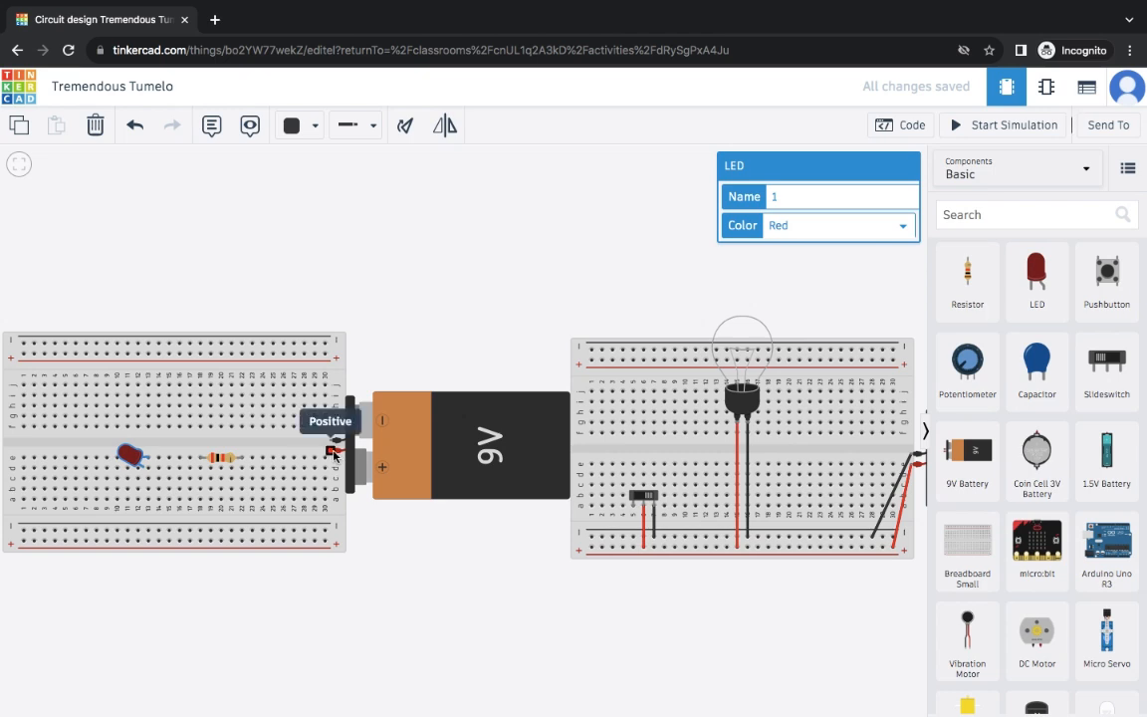
- Wire the second 9V battery's positive terminal to the bottom power rail with a red wire
{"action": "left_click", "coordinate": [335, 453]}
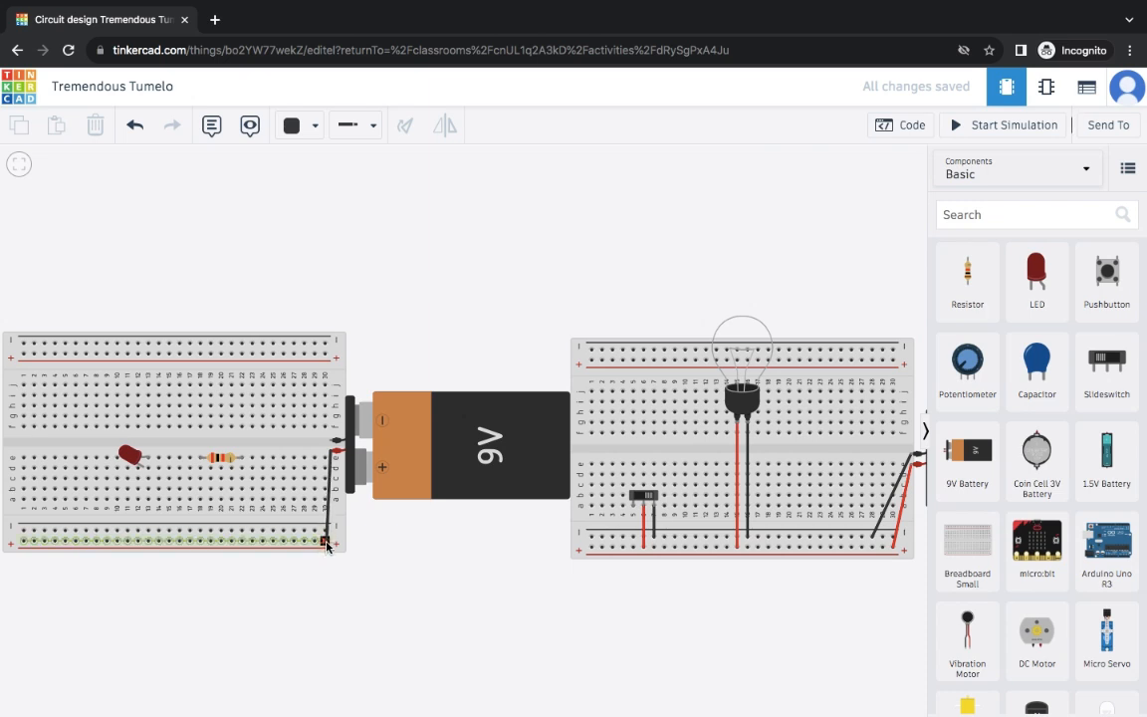
{"action": "left_click", "coordinate": [325, 543]}
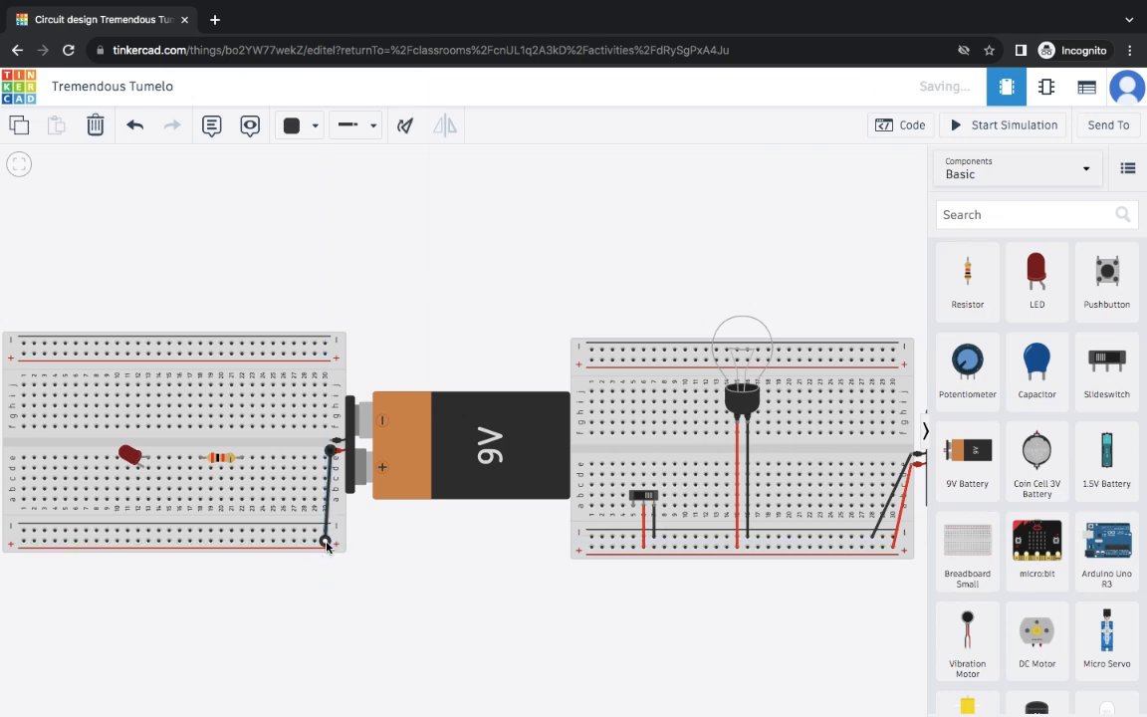
{"action": "left_click", "coordinate": [315, 127]}
{"action": "left_click", "coordinate": [303, 206]}
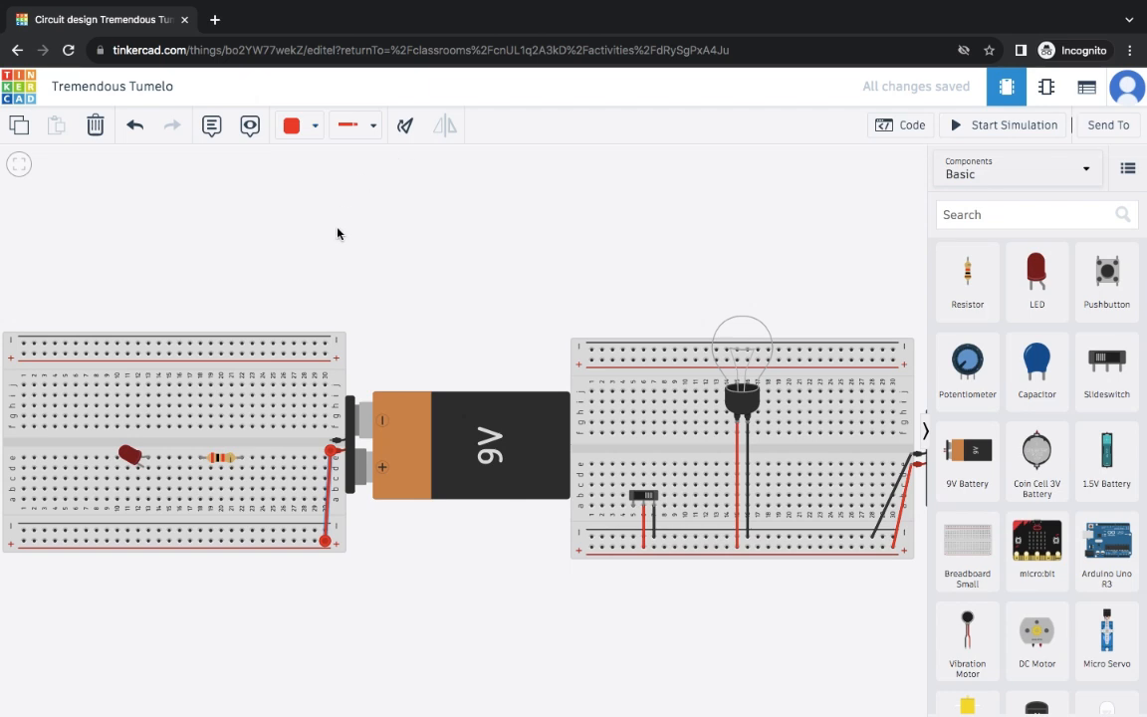
{"action": "left_click", "coordinate": [397, 325]}
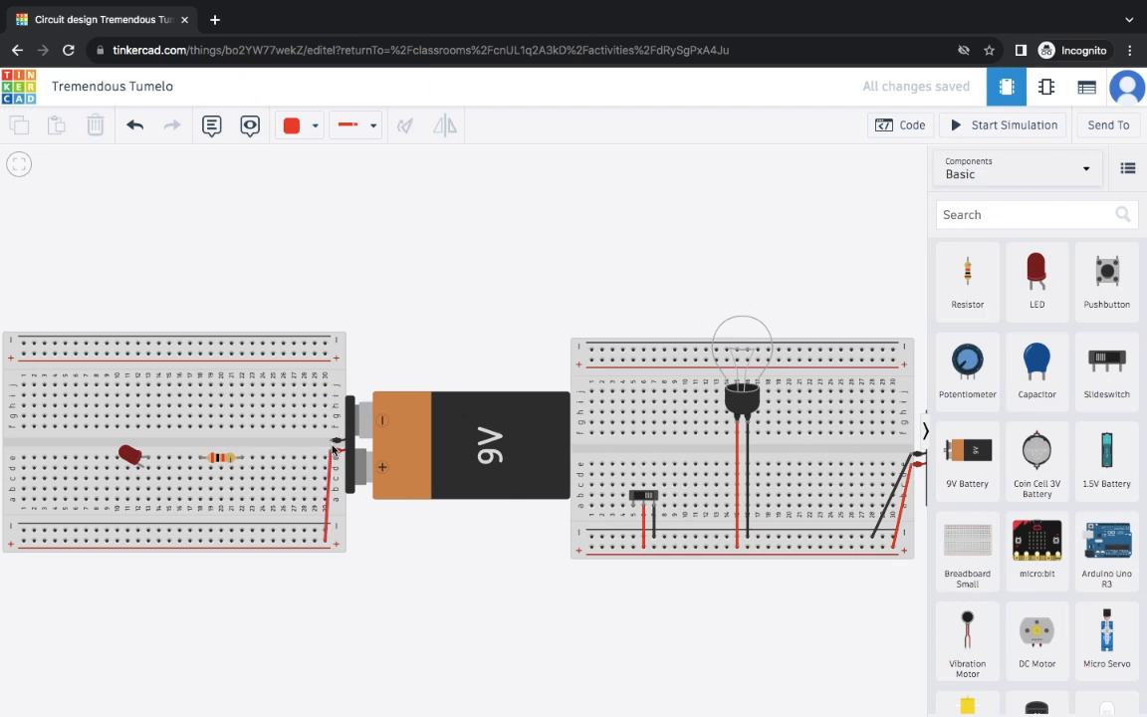
- Wire the battery's negative terminal to the bottom rail with a black wire
{"action": "left_click", "coordinate": [335, 440]}
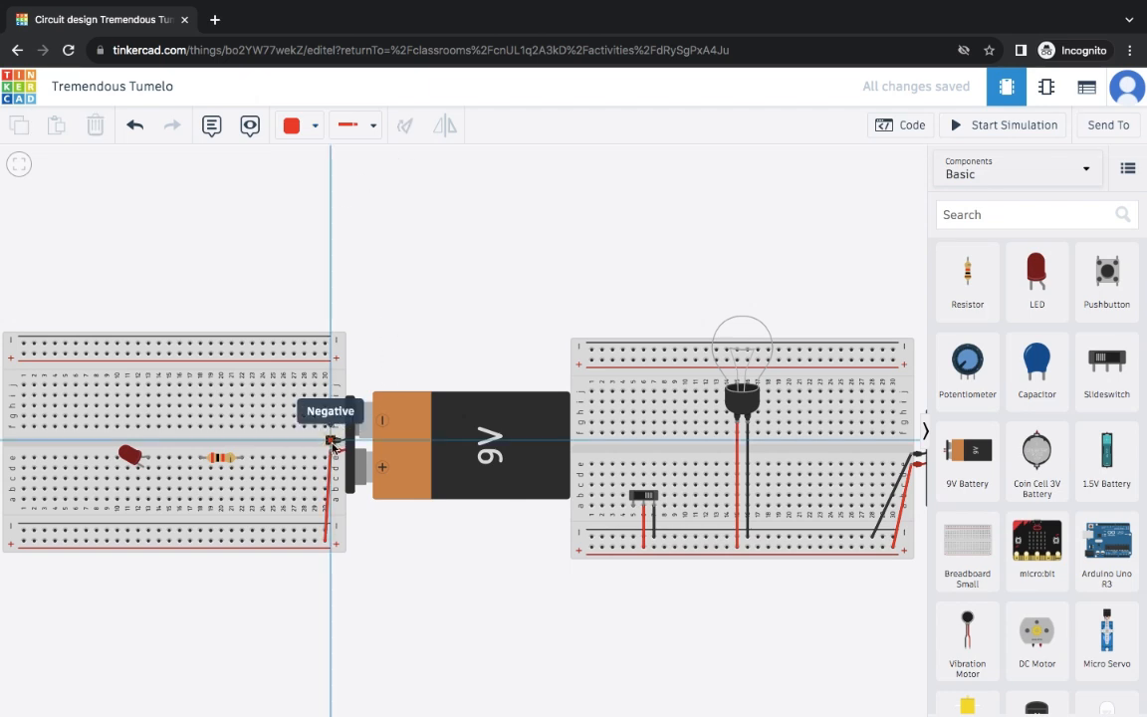
{"action": "left_click", "coordinate": [303, 529]}
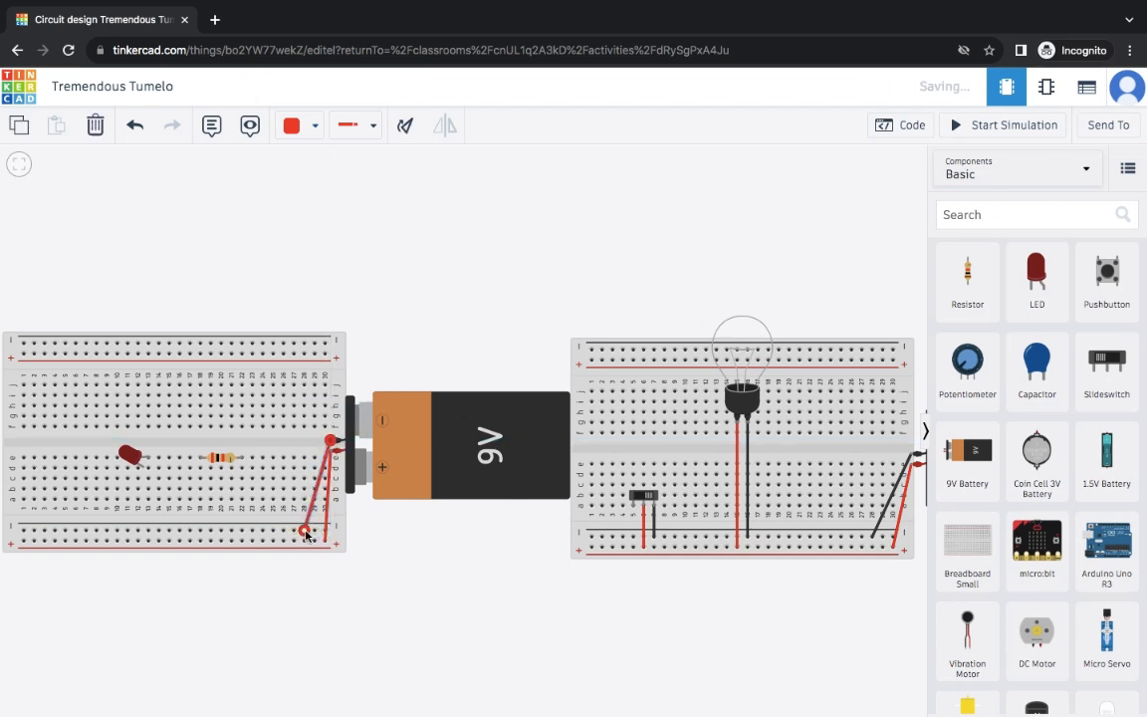
{"action": "left_click", "coordinate": [314, 125]}
{"action": "left_click", "coordinate": [316, 183]}
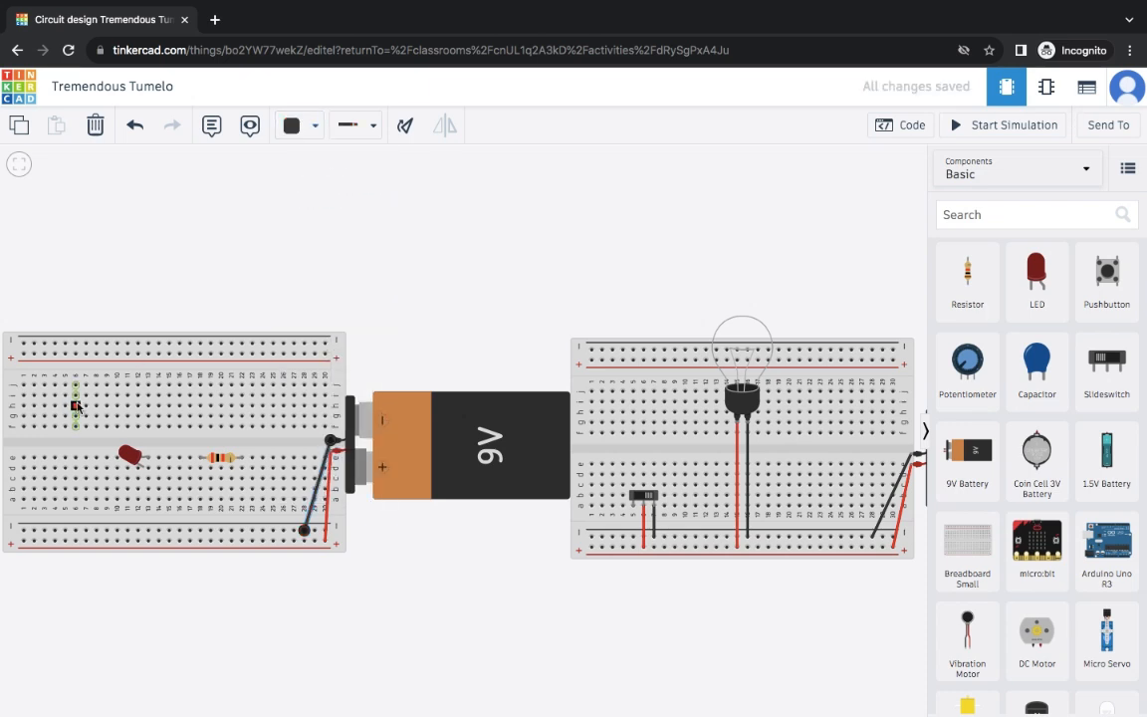
{"action": "left_click", "coordinate": [130, 454]}
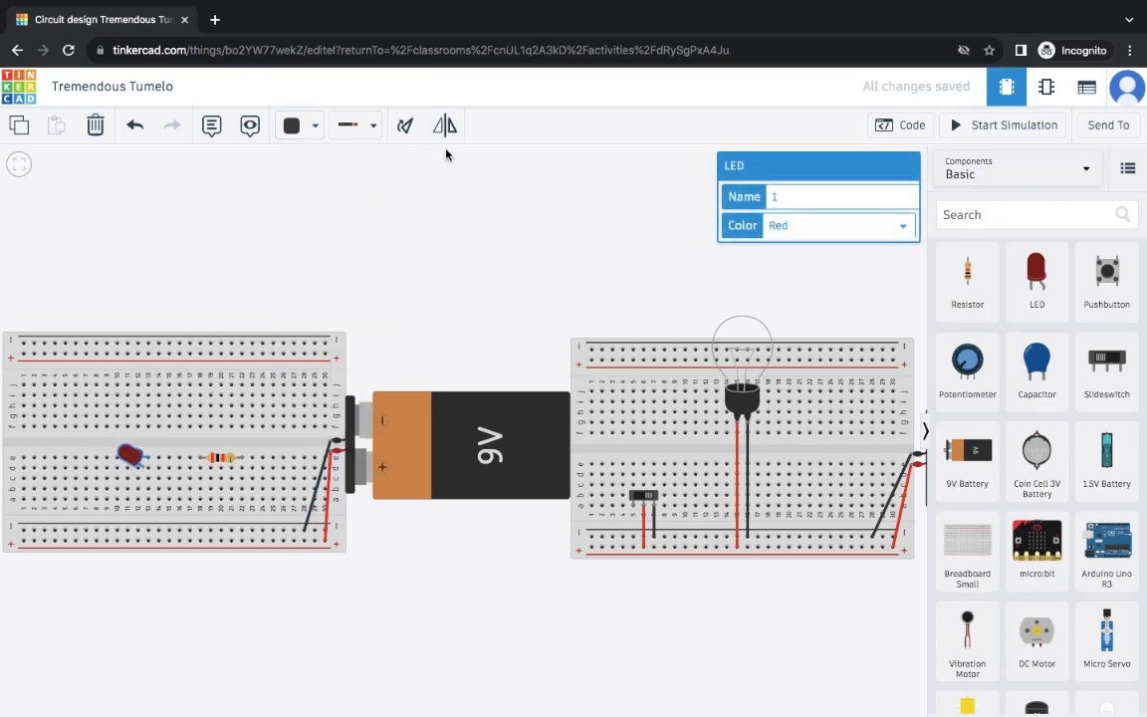
- Stand the LED upright, then turn the resistor vertical and set it directly beneath the LED
{"action": "left_click", "coordinate": [404, 125]}
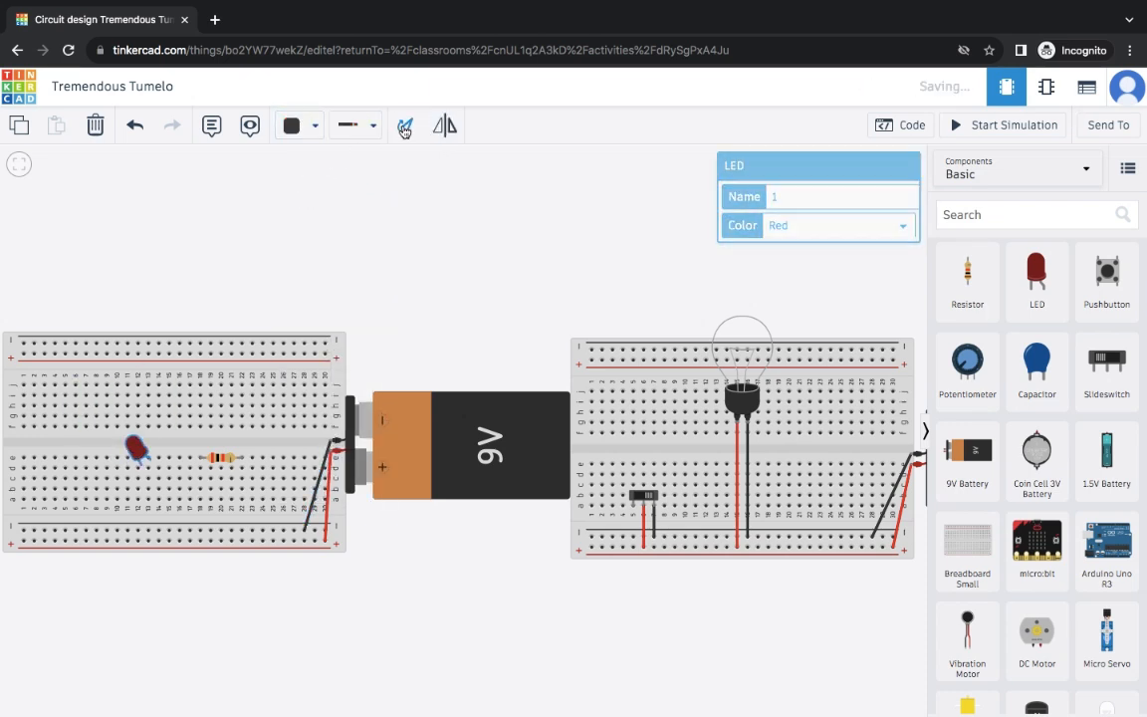
{"action": "left_click", "coordinate": [217, 460]}
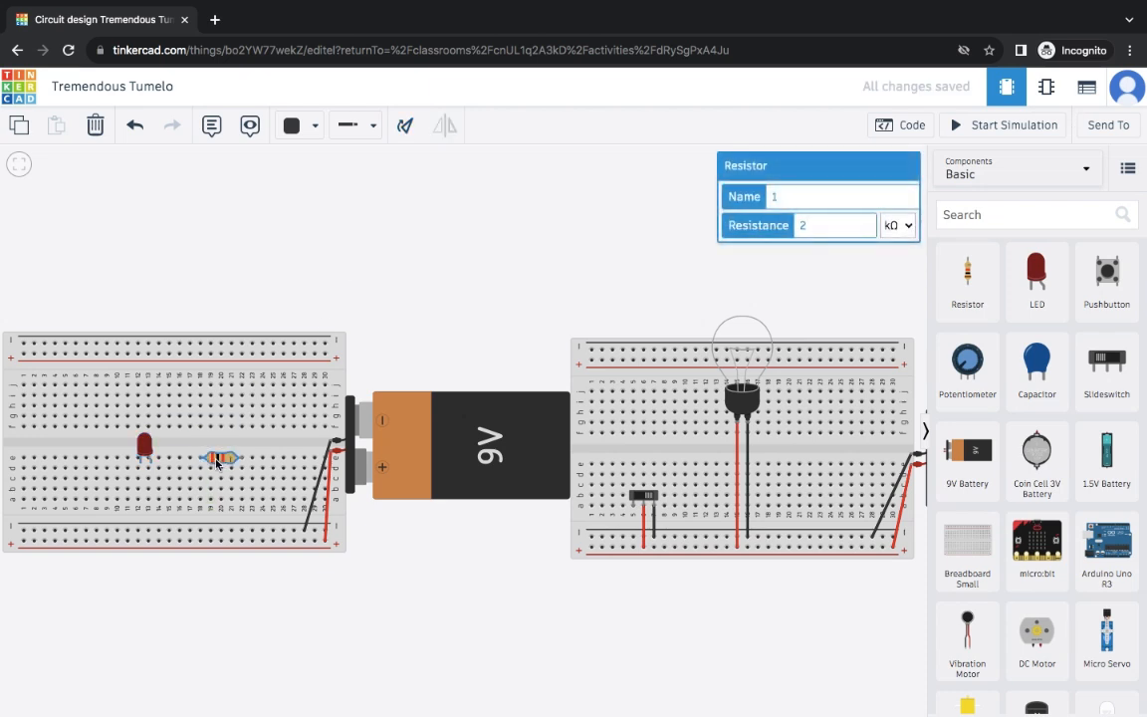
{"action": "left_click", "coordinate": [404, 125]}
{"action": "left_click", "coordinate": [404, 125]}
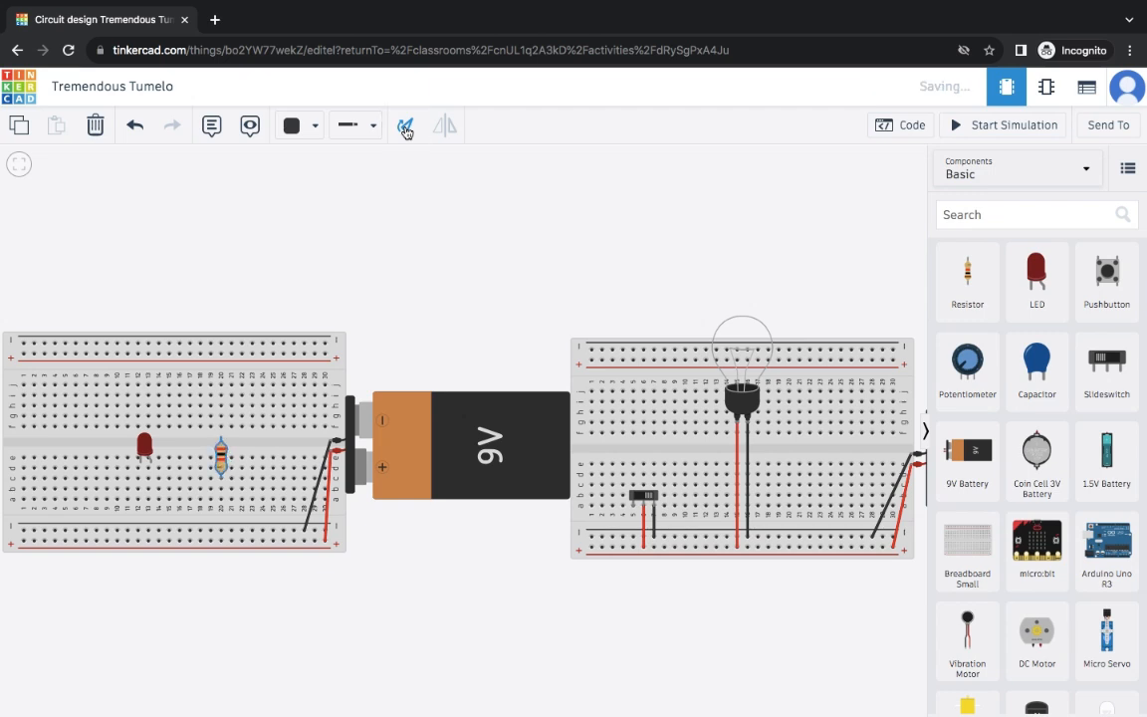
{"action": "left_click_drag", "start_coordinate": [220, 460], "coordinate": [154, 502]}
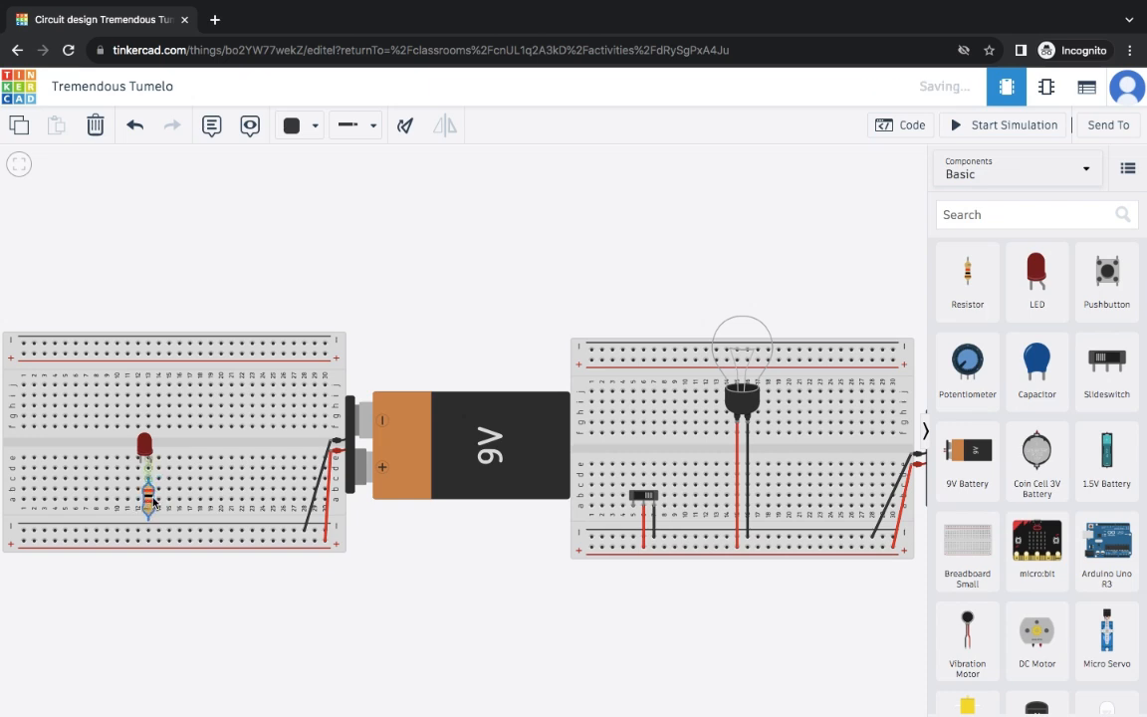
{"action": "left_click", "coordinate": [268, 261]}
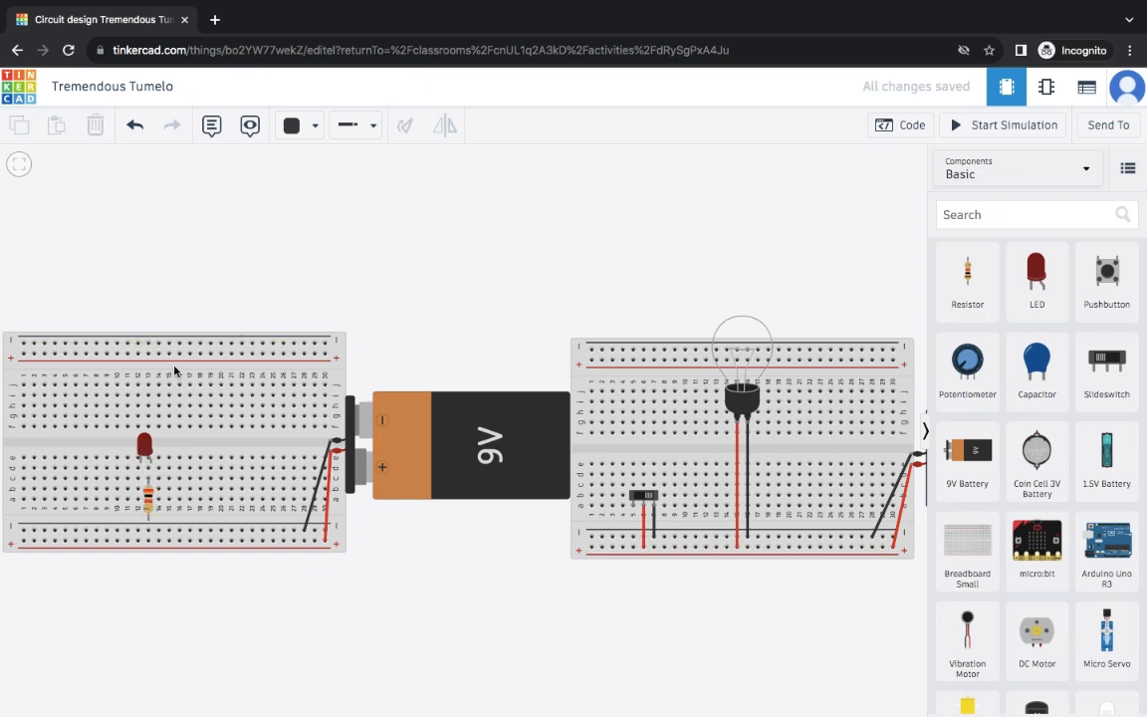
- Wire the LED cathode to the − rail in black, then anode to resistor and resistor to + rail in red
{"action": "left_click", "coordinate": [143, 462]}
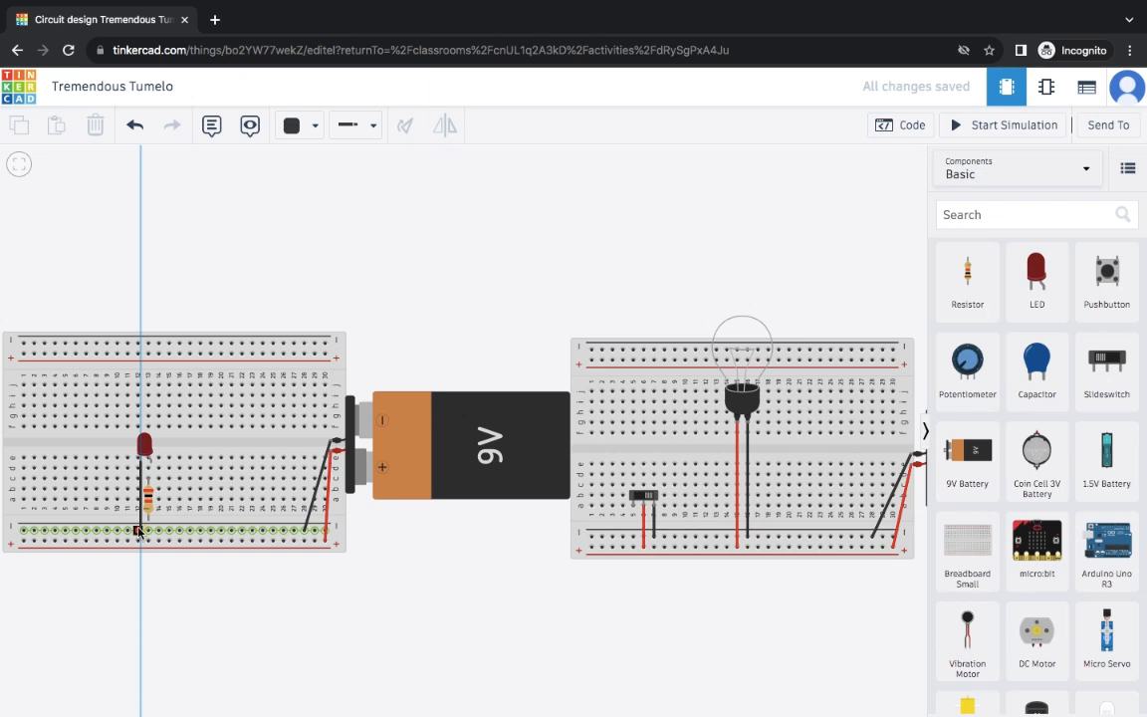
{"action": "left_click", "coordinate": [138, 530]}
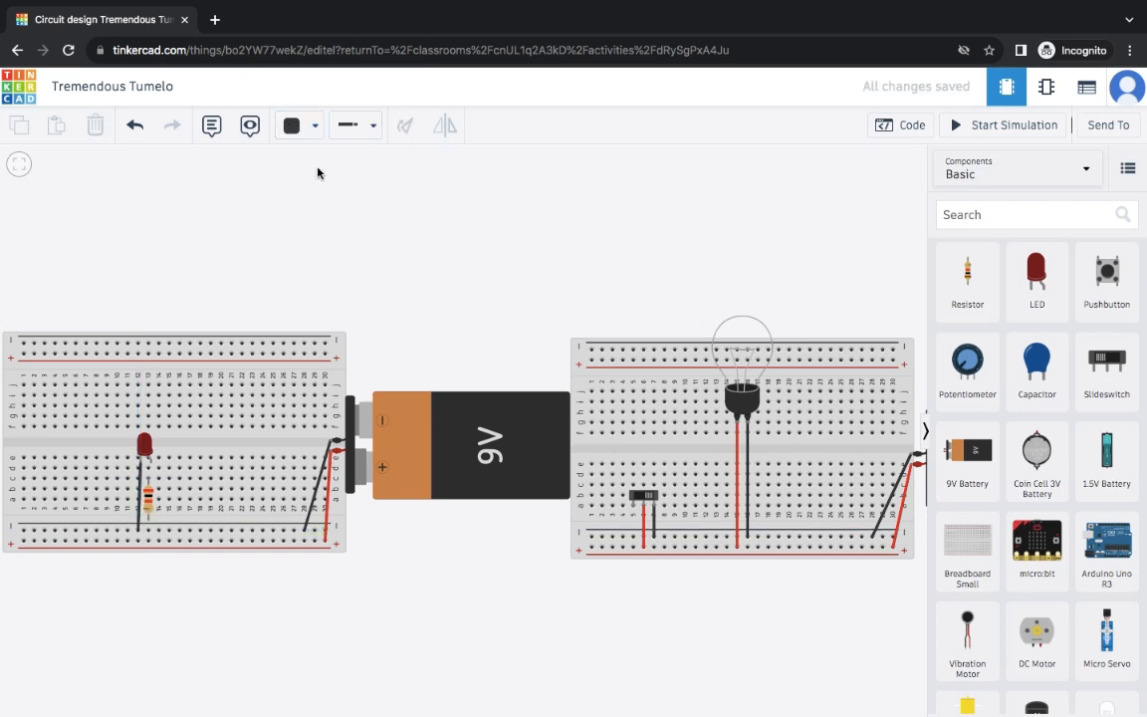
{"action": "left_click", "coordinate": [314, 127]}
{"action": "left_click", "coordinate": [331, 206]}
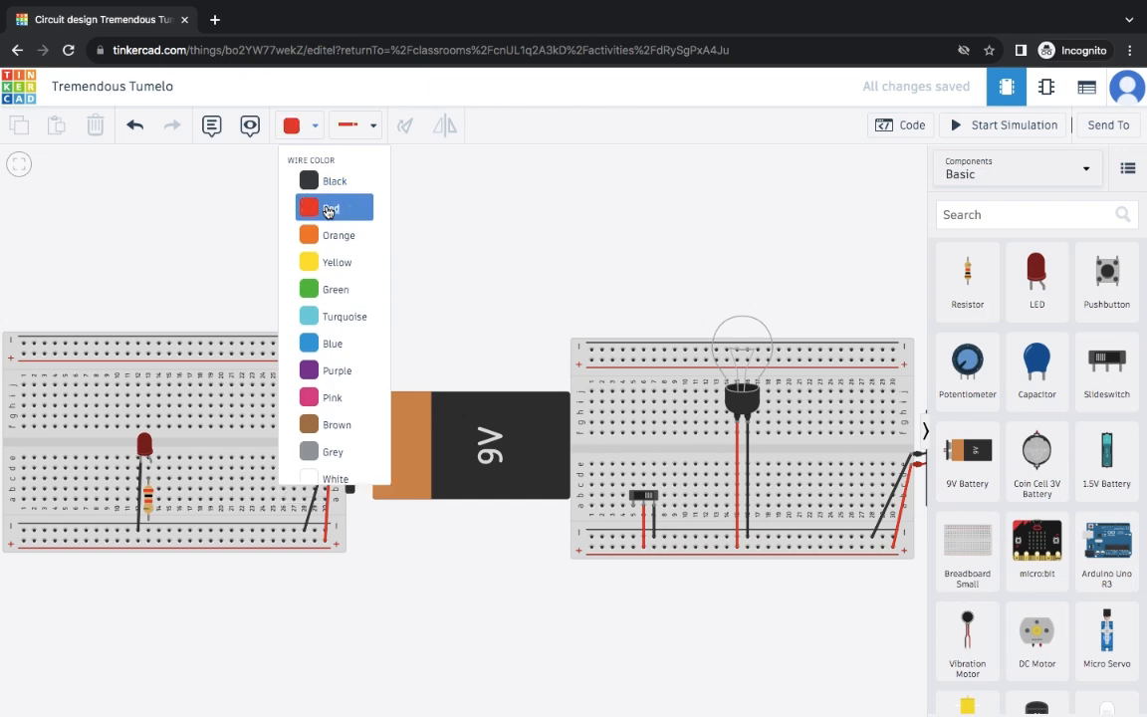
{"action": "left_click", "coordinate": [153, 465]}
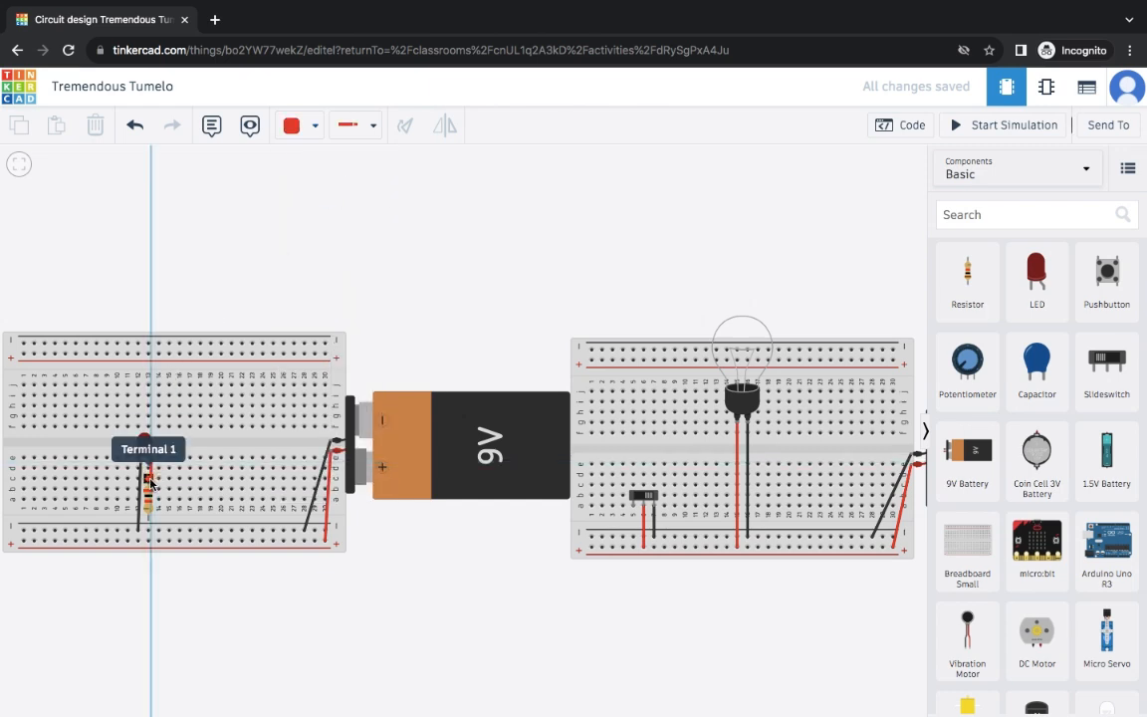
{"action": "left_click", "coordinate": [150, 480]}
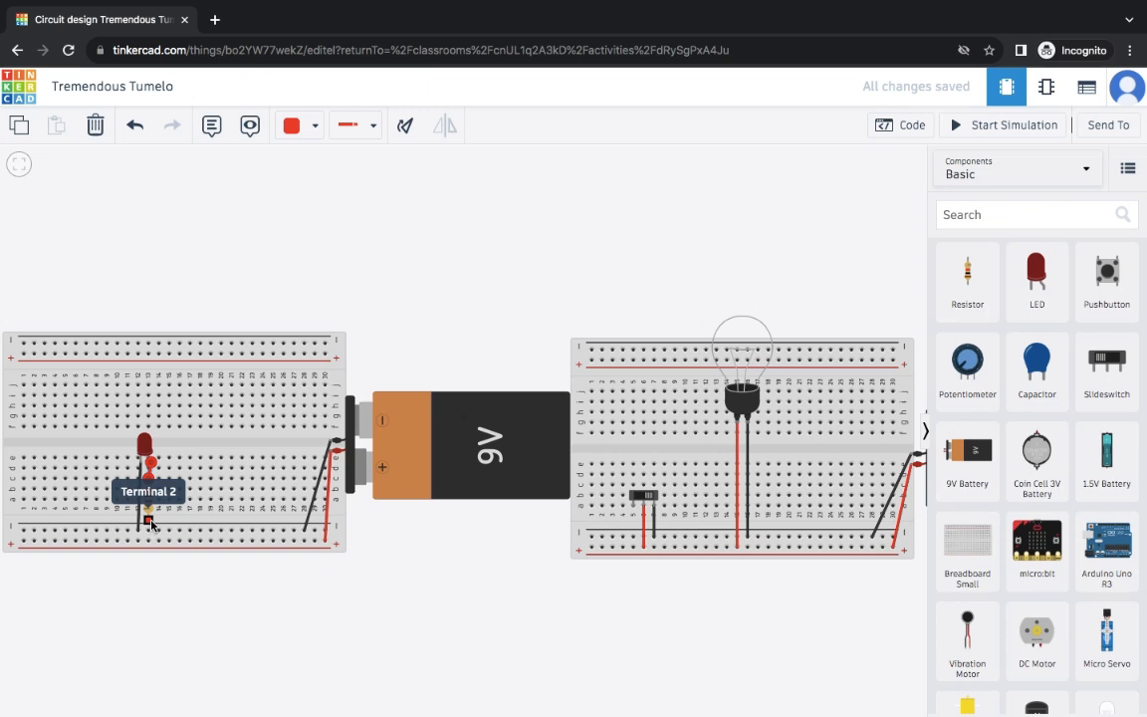
{"action": "left_click", "coordinate": [150, 520]}
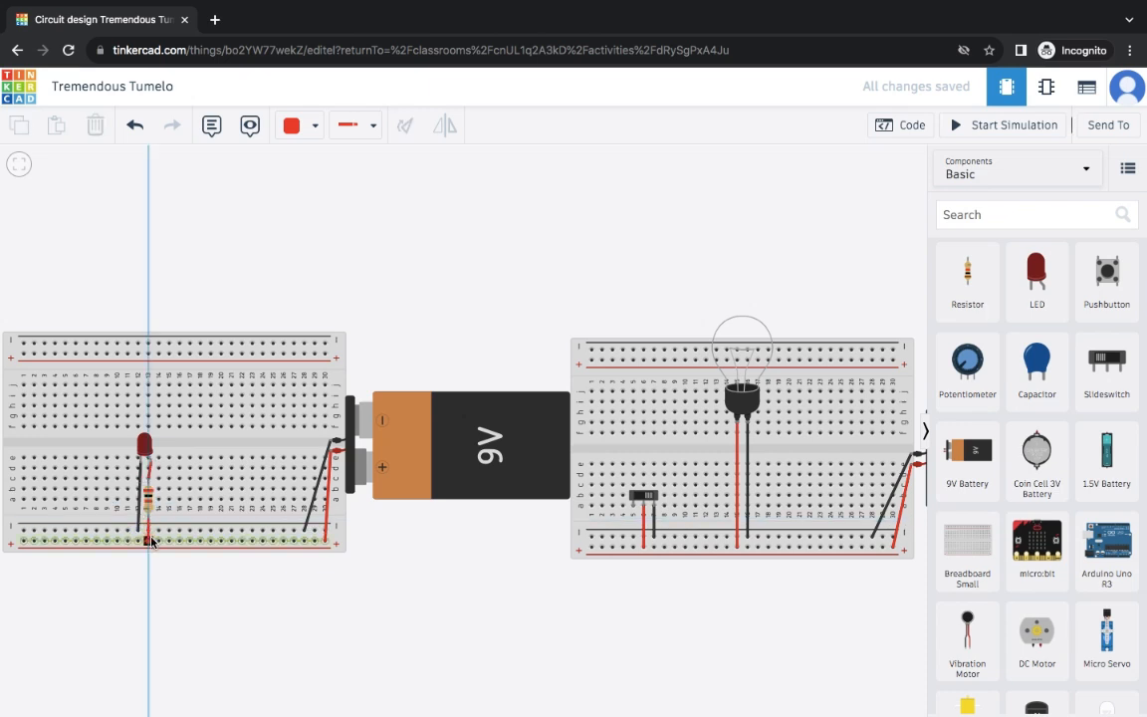
{"action": "left_click", "coordinate": [150, 544]}
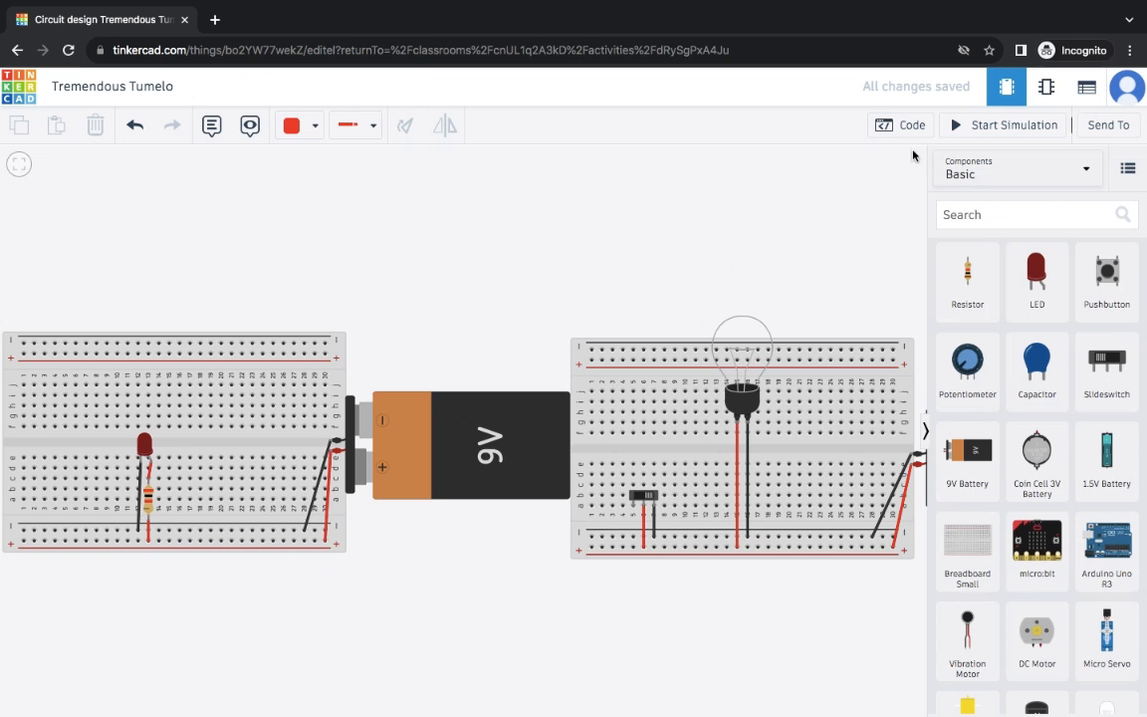
- Briefly run and stop the simulation, then place a pushbutton at the left breadboard's left end
{"action": "left_click", "coordinate": [1028, 131]}
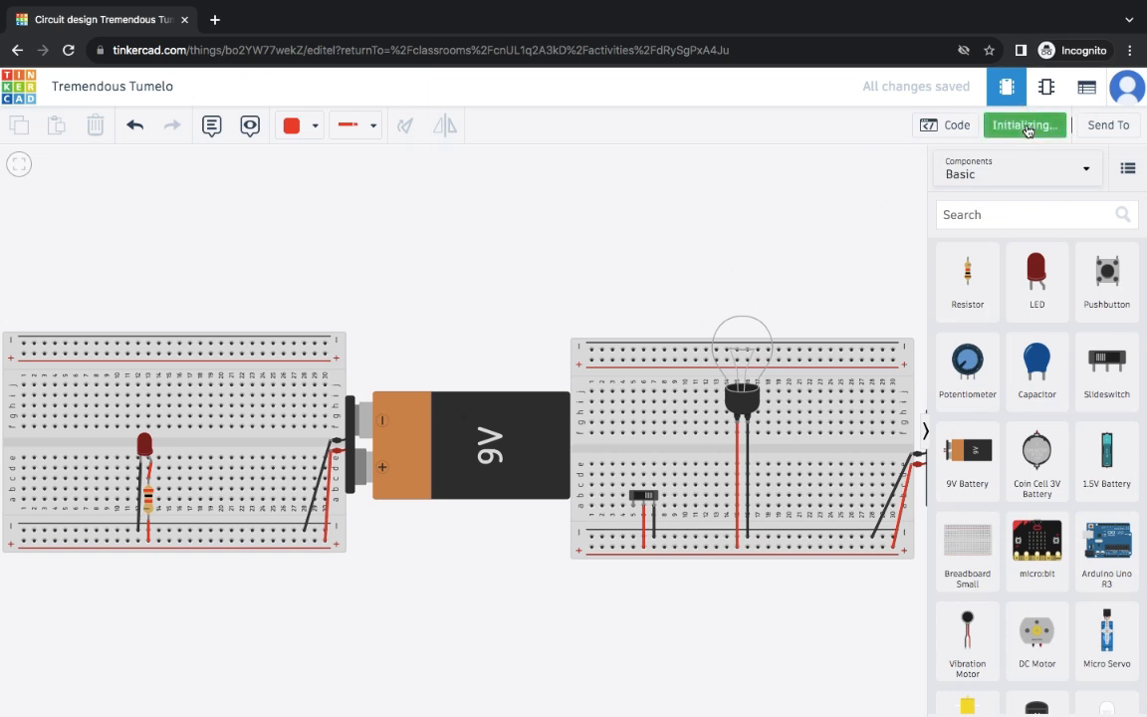
{"action": "left_click", "coordinate": [1027, 129]}
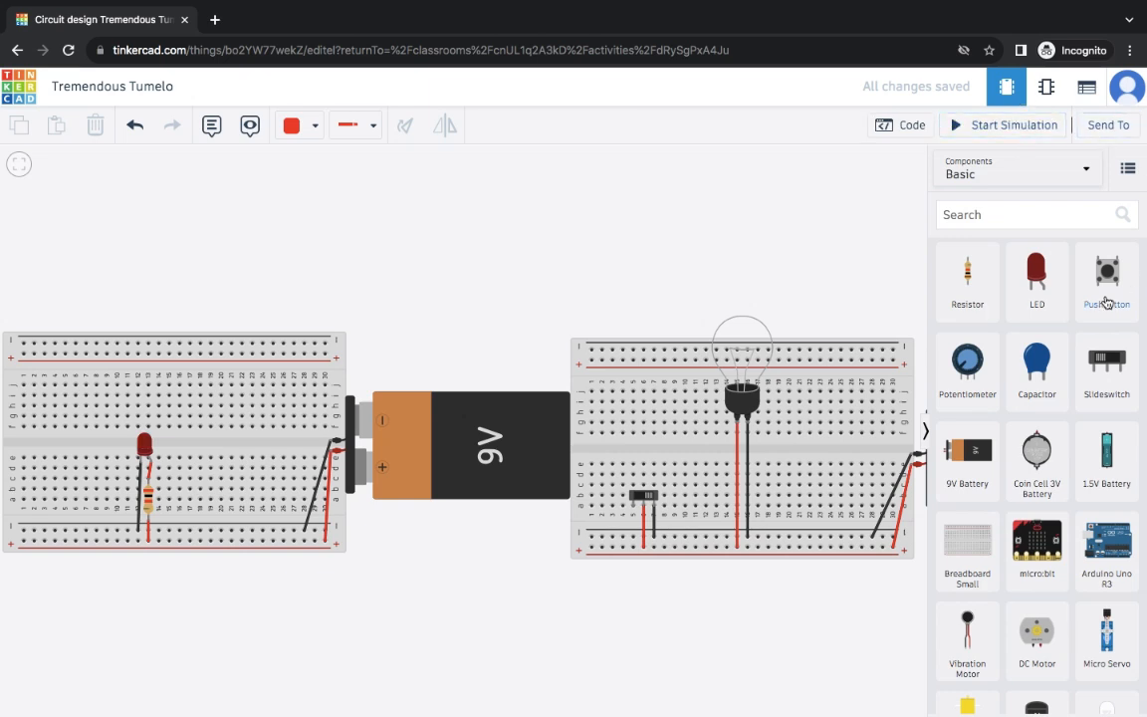
{"action": "left_click_drag", "start_coordinate": [1112, 282], "coordinate": [57, 495]}
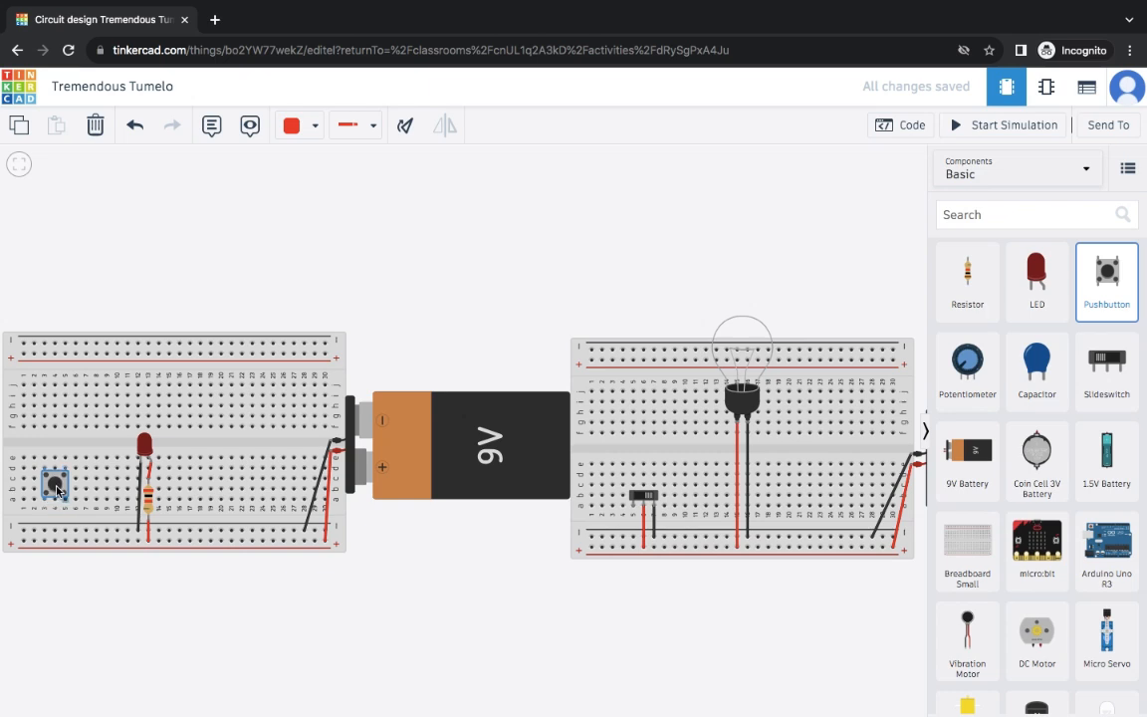
{"action": "left_click", "coordinate": [58, 494]}
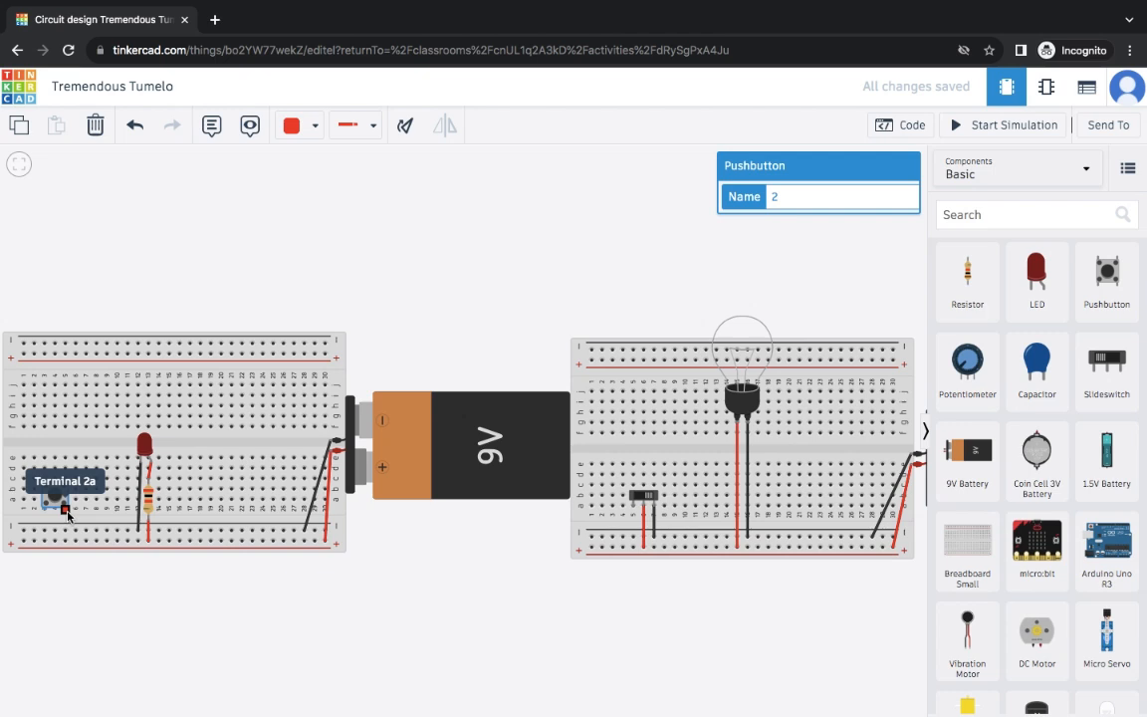
- Wire pushbutton terminal 2a to the + rail in red and terminal 1b to the − rail in black
{"action": "left_click", "coordinate": [66, 512]}
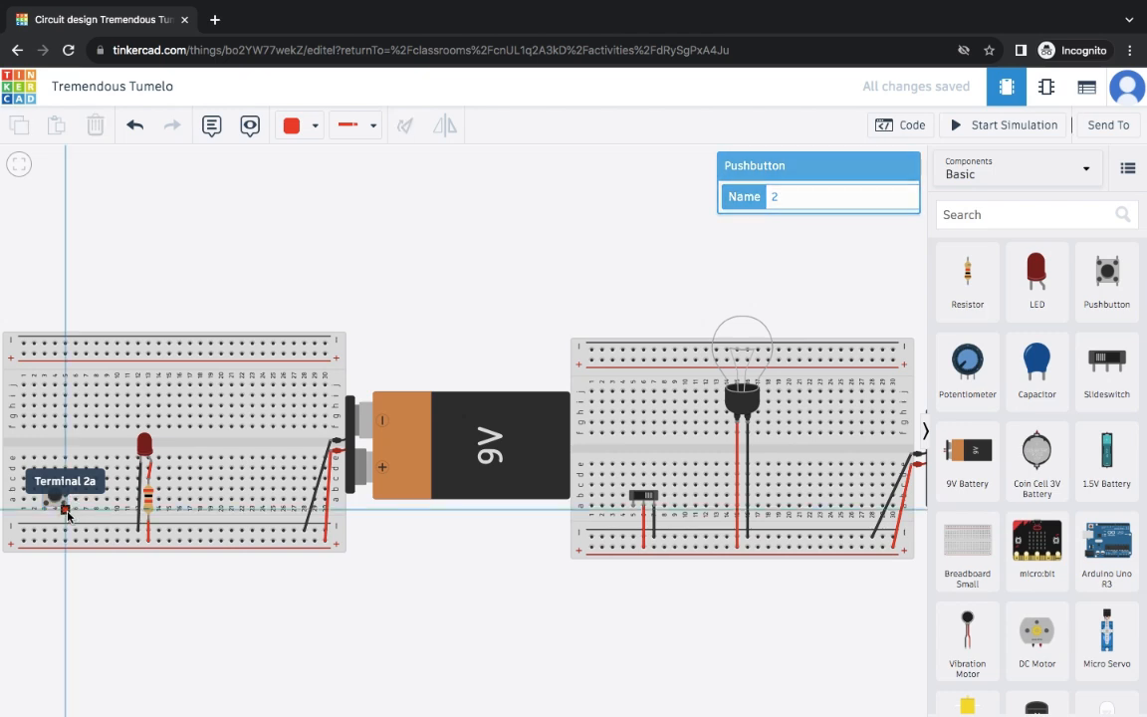
{"action": "left_click", "coordinate": [66, 542]}
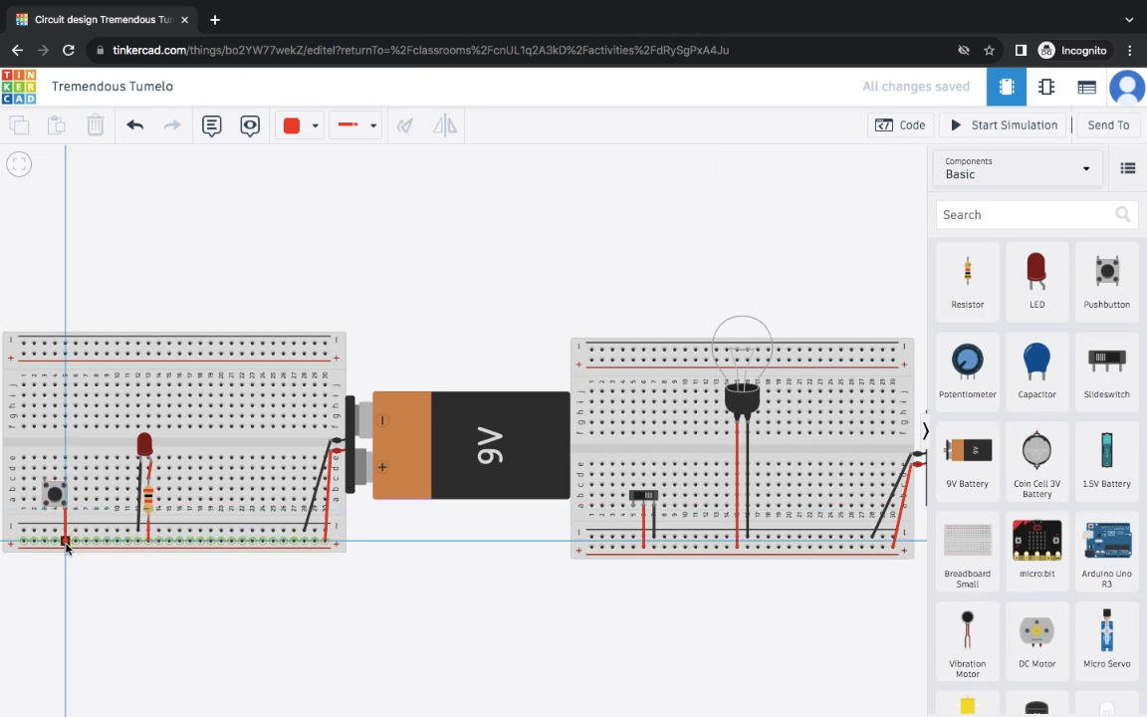
{"action": "left_click", "coordinate": [303, 235]}
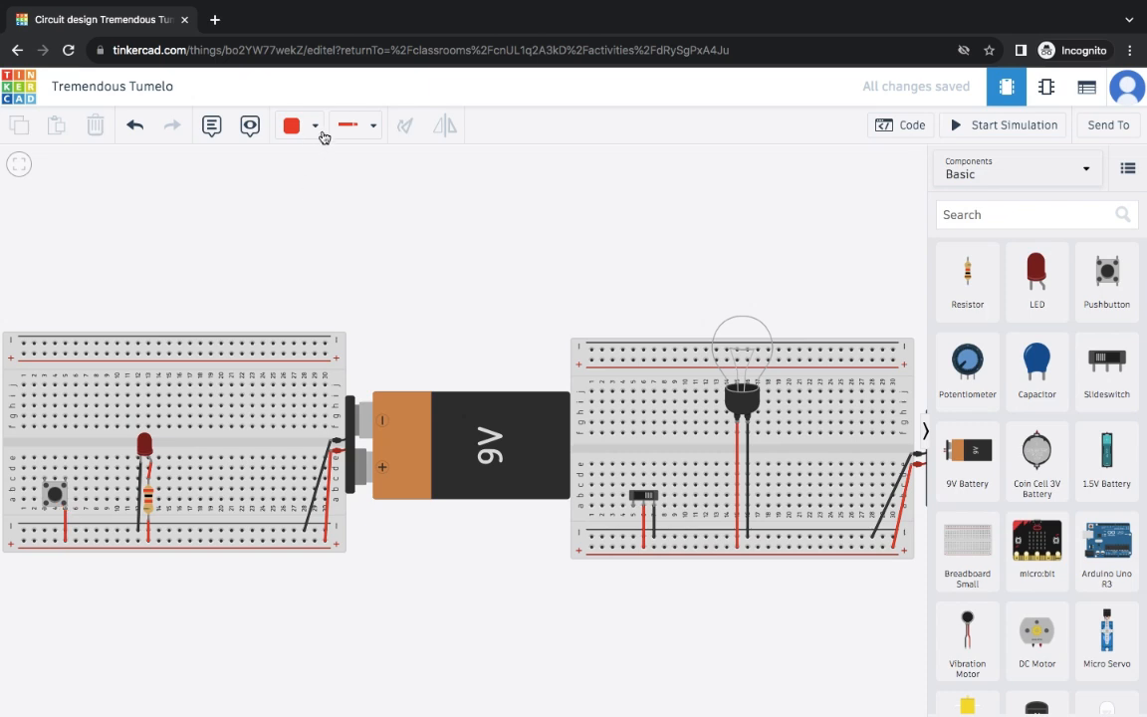
{"action": "left_click", "coordinate": [315, 128]}
{"action": "left_click", "coordinate": [315, 180]}
{"action": "left_click", "coordinate": [45, 482]}
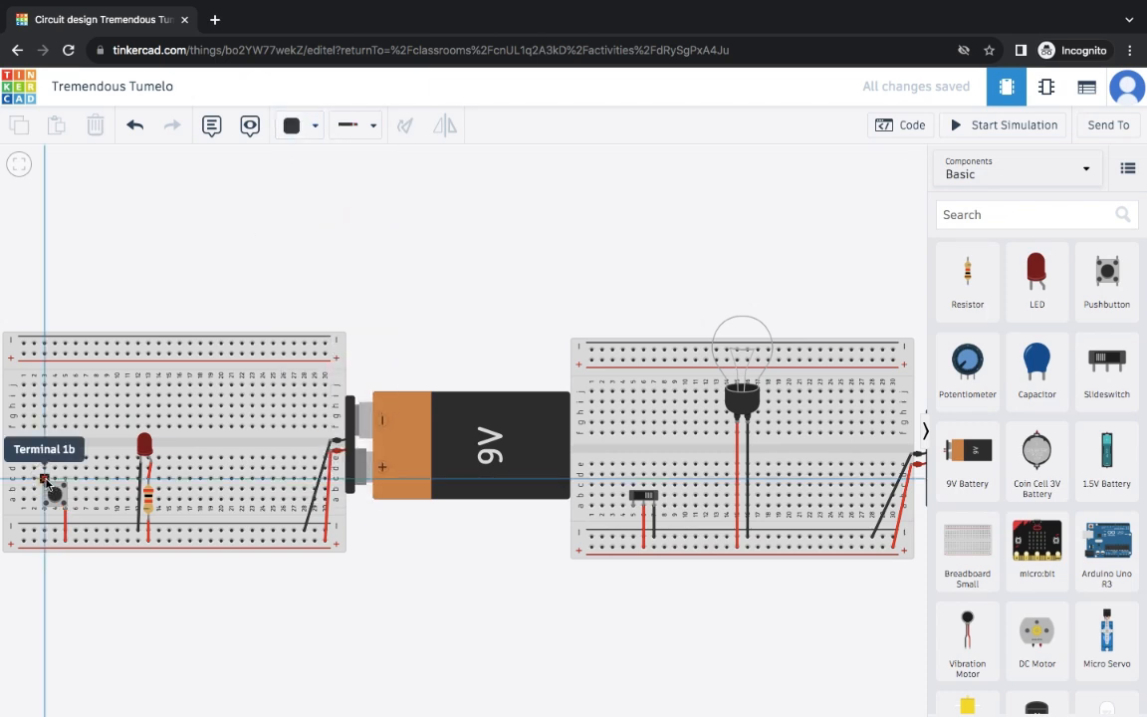
{"action": "left_click", "coordinate": [46, 531]}
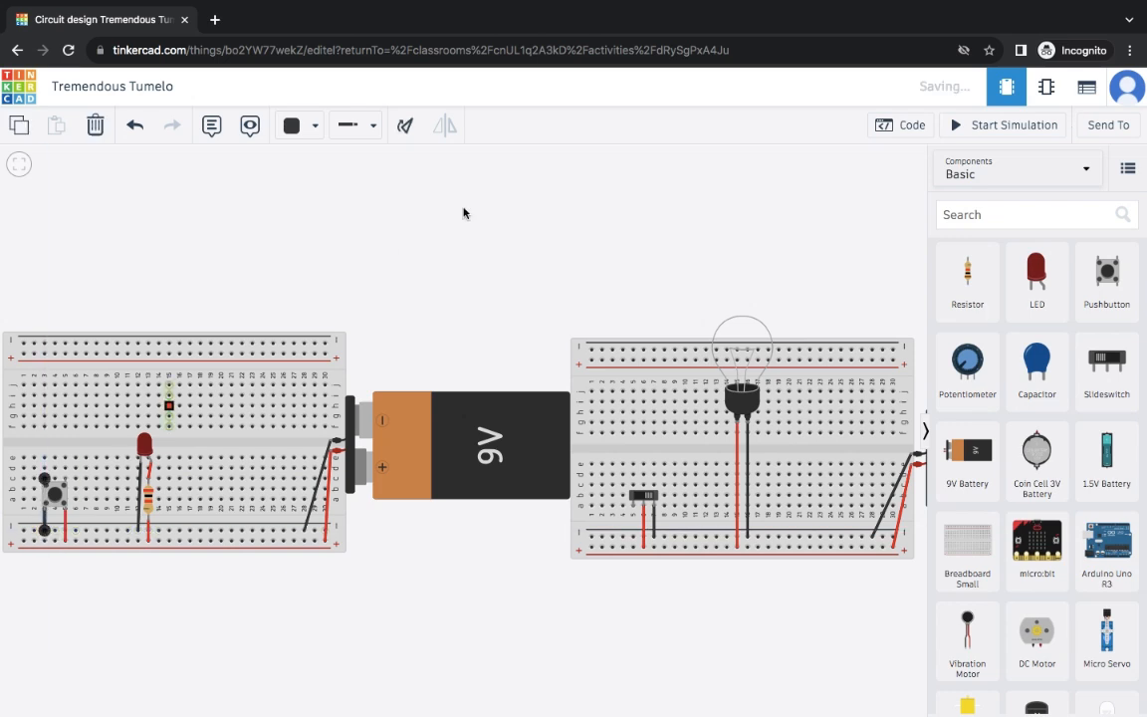
- Run the simulation, press the pushbutton twice to test the LED, then stop it
{"action": "left_click", "coordinate": [1019, 125]}
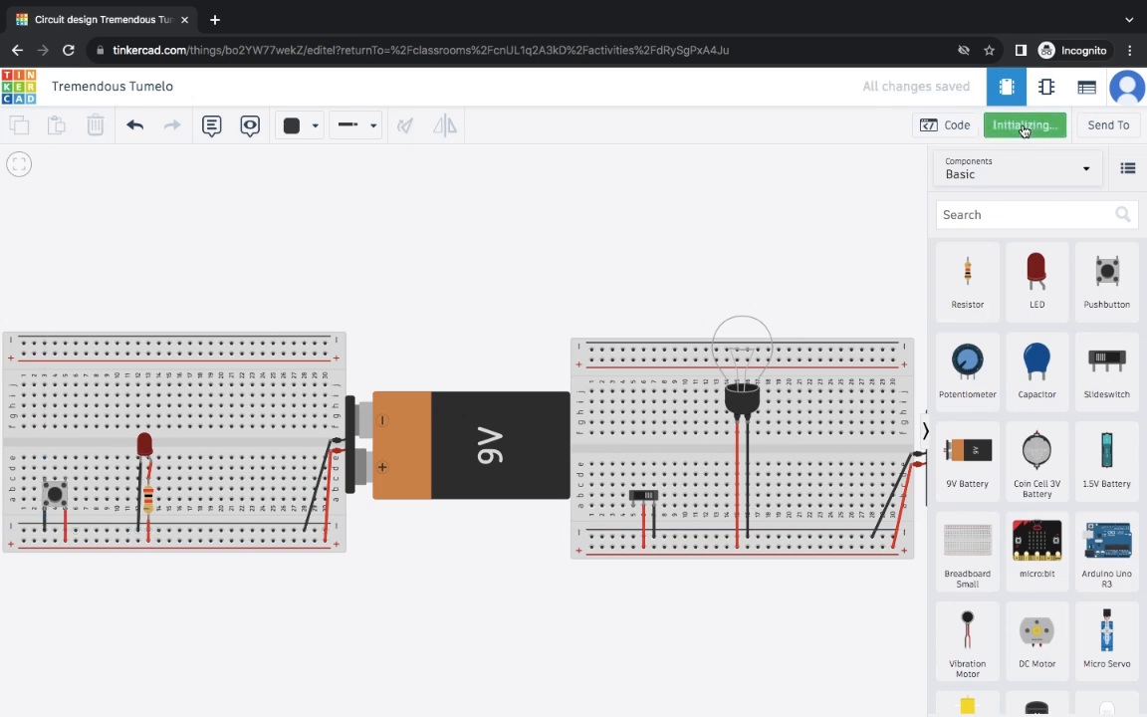
{"action": "left_click", "coordinate": [56, 493]}
{"action": "left_click", "coordinate": [57, 494]}
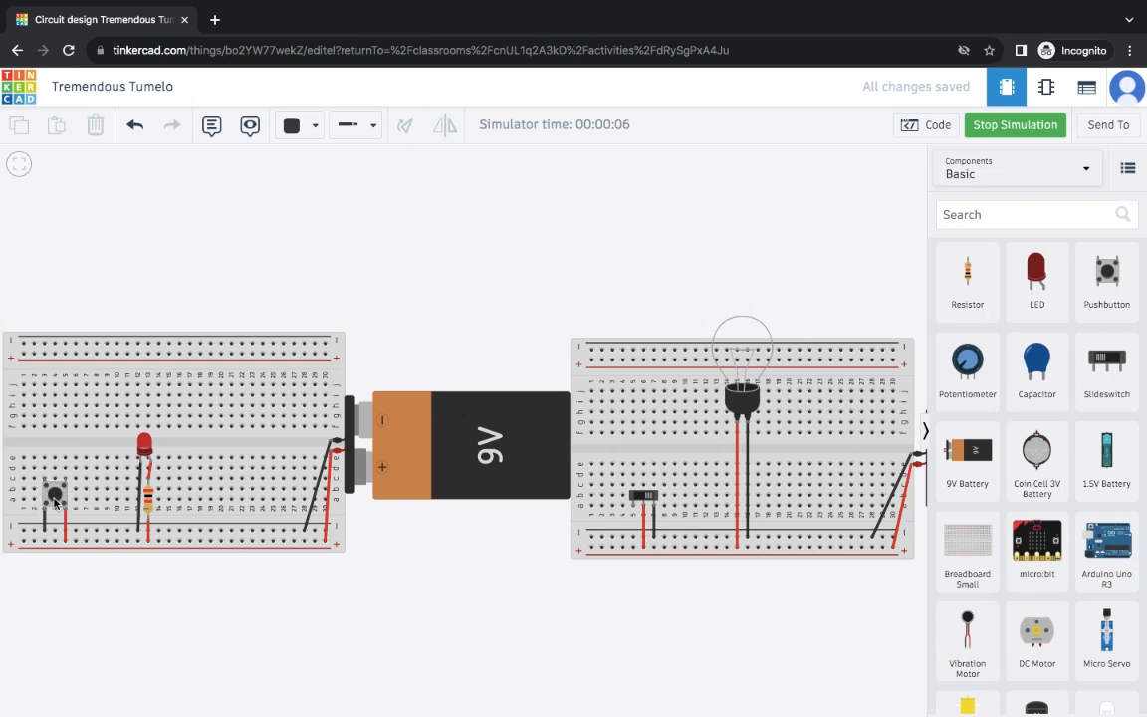
{"action": "left_click", "coordinate": [1022, 129]}
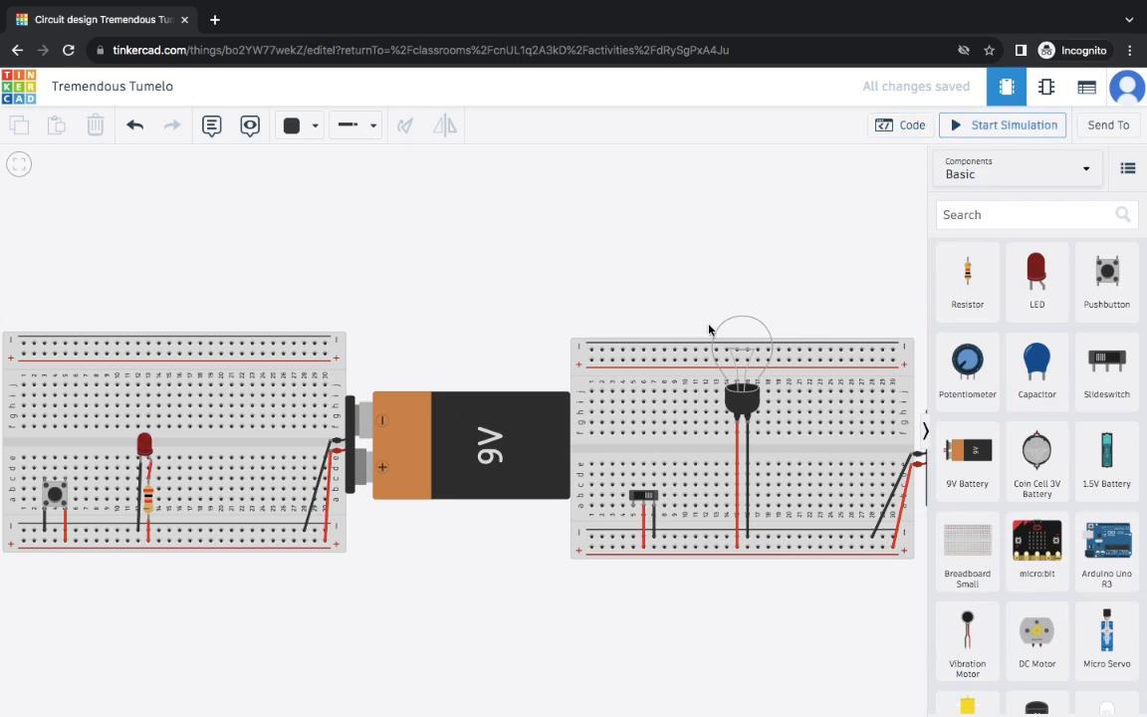